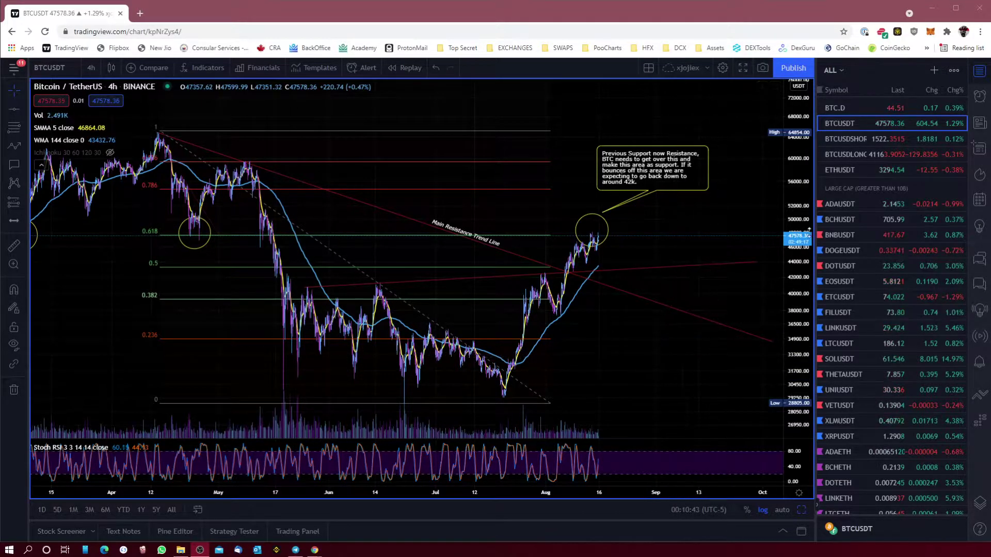
Step: Restore the multi-chart layout from the maximized Bitcoin chart and maximize the 1h Cardano / TetherUS chart instead
click(801, 512)
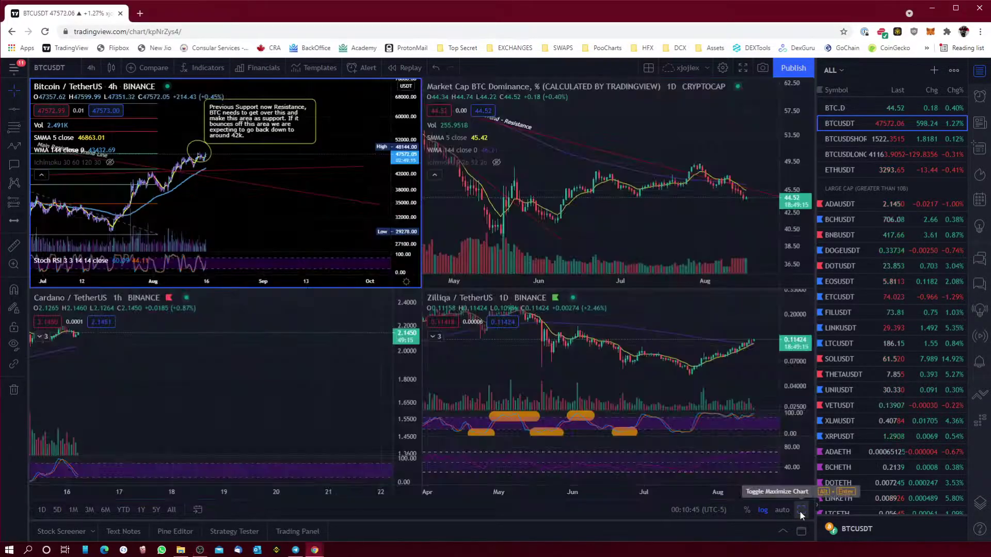
click(299, 398)
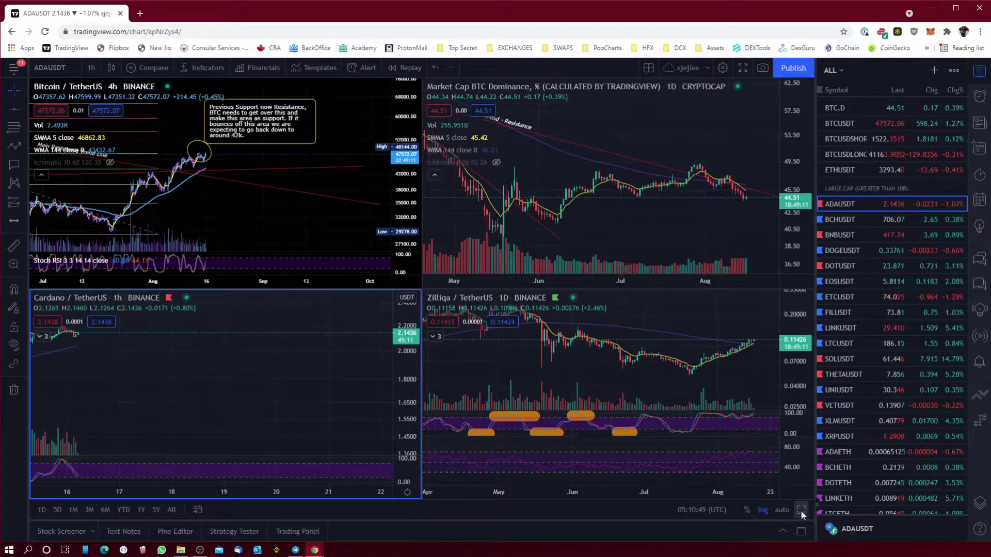
click(802, 510)
Step: Draw an arrow-ended path from the 9 August low through the 11 August peak and 12 August low up to about 2.26 on 14 August
drag(604, 217, 557, 256)
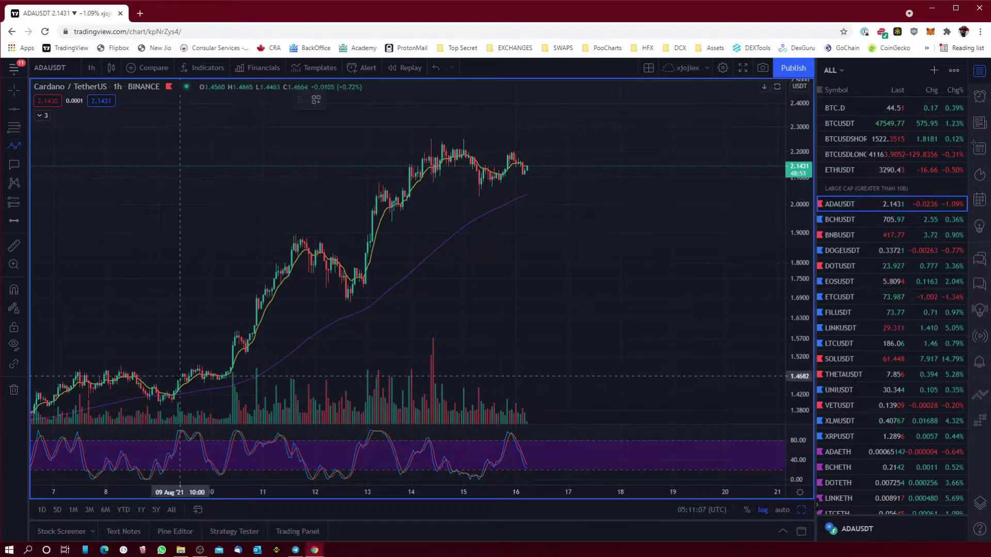
click(172, 401)
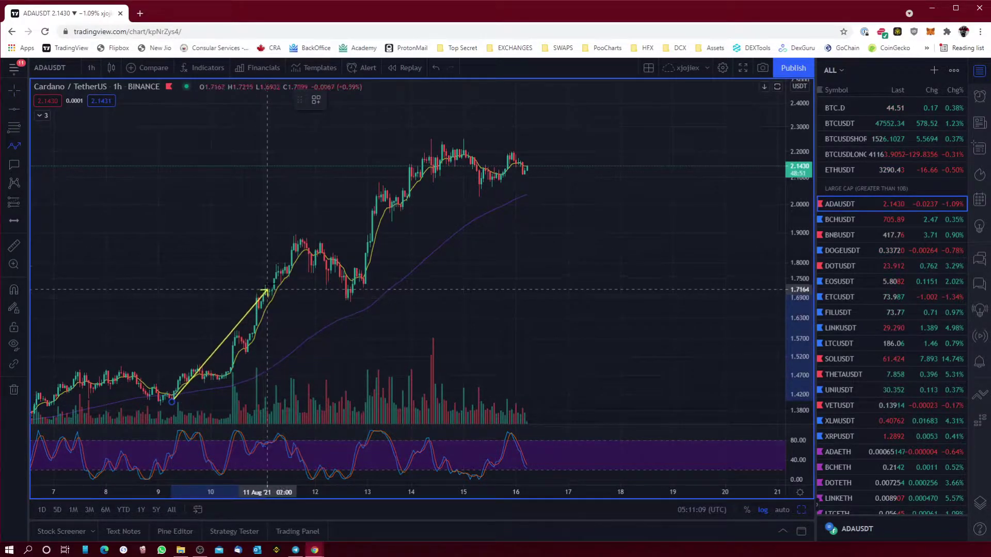
click(296, 235)
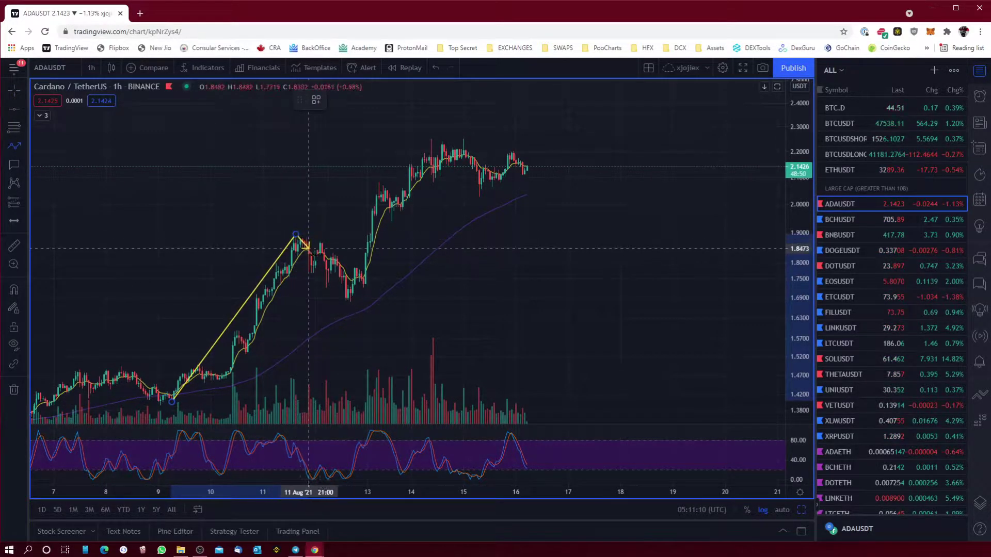
click(348, 305)
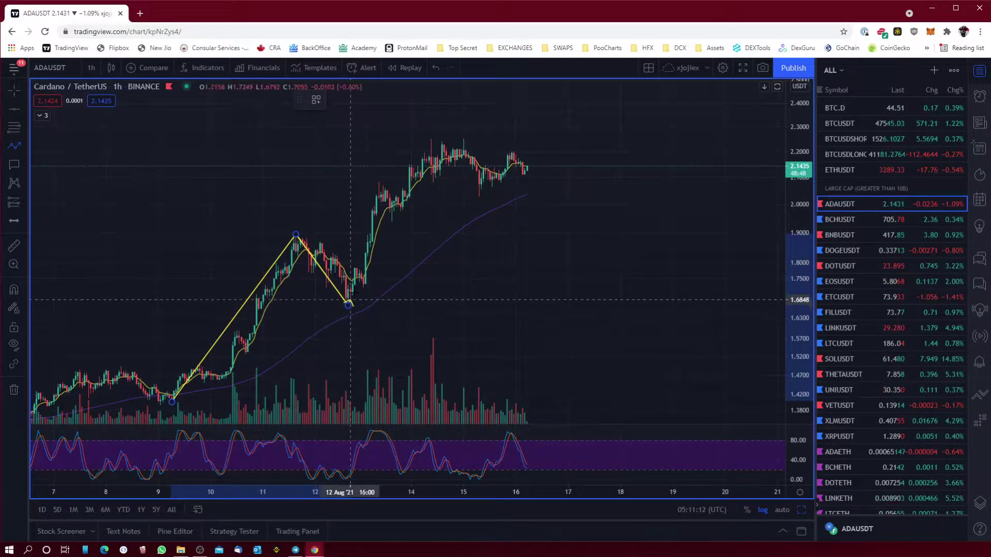
click(453, 137)
key(Escape)
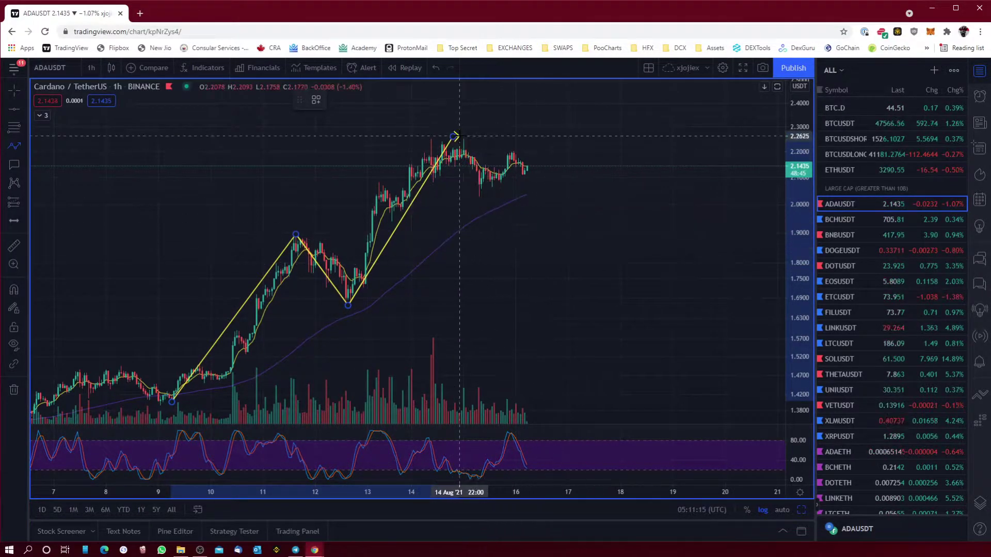
Step: Sketch a second zigzag path below the price, rising, dropping to about 1.57 and ending near 1.77, and delete it
drag(557, 242, 483, 239)
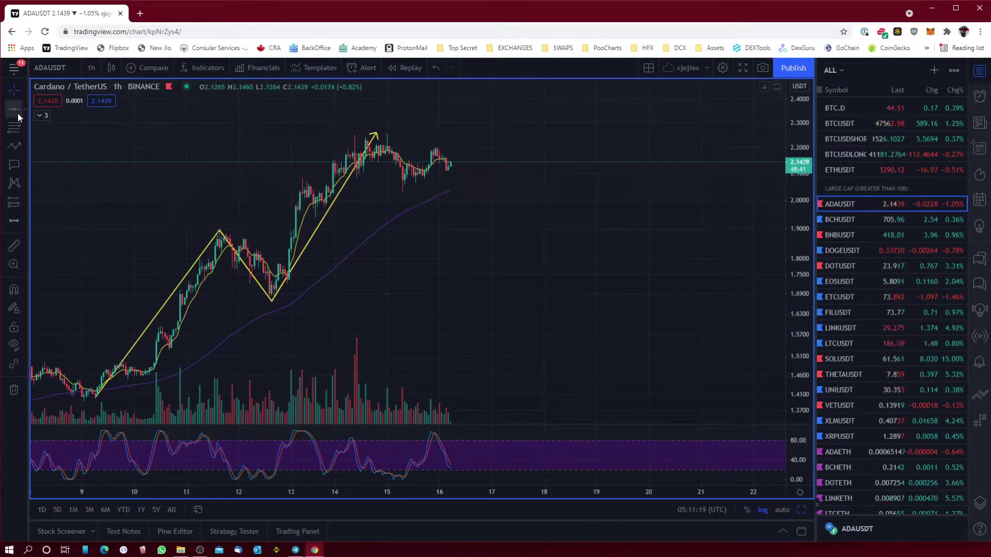
click(15, 147)
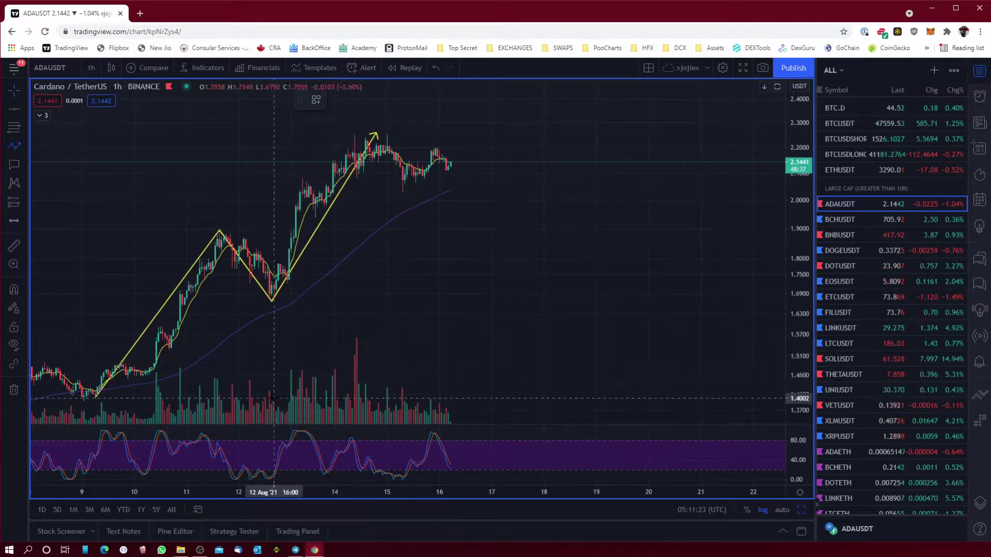
click(263, 399)
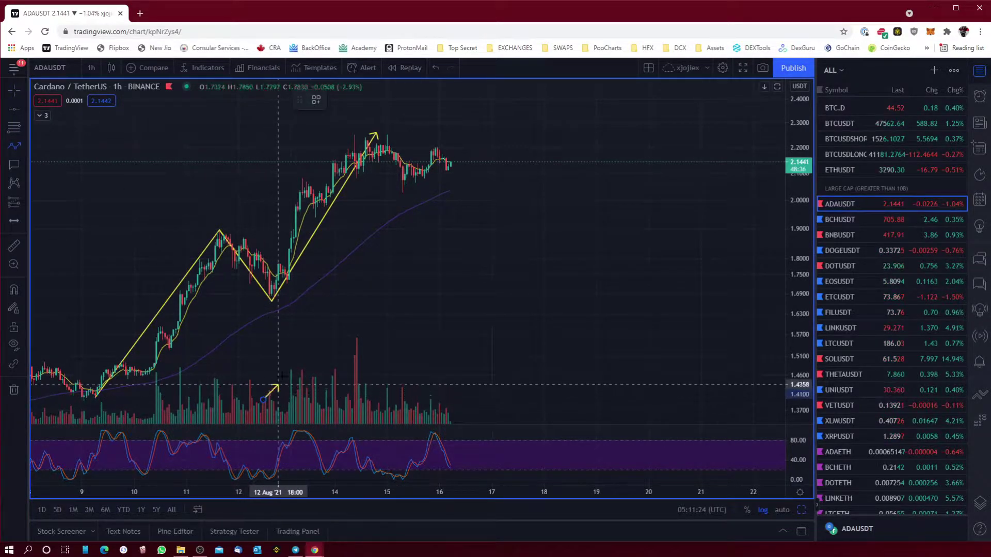
click(363, 249)
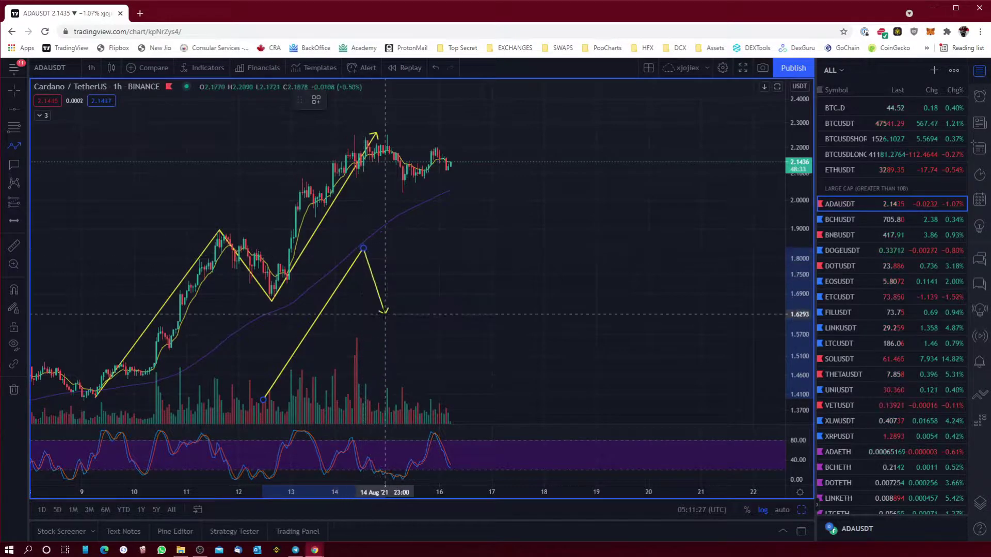
click(383, 334)
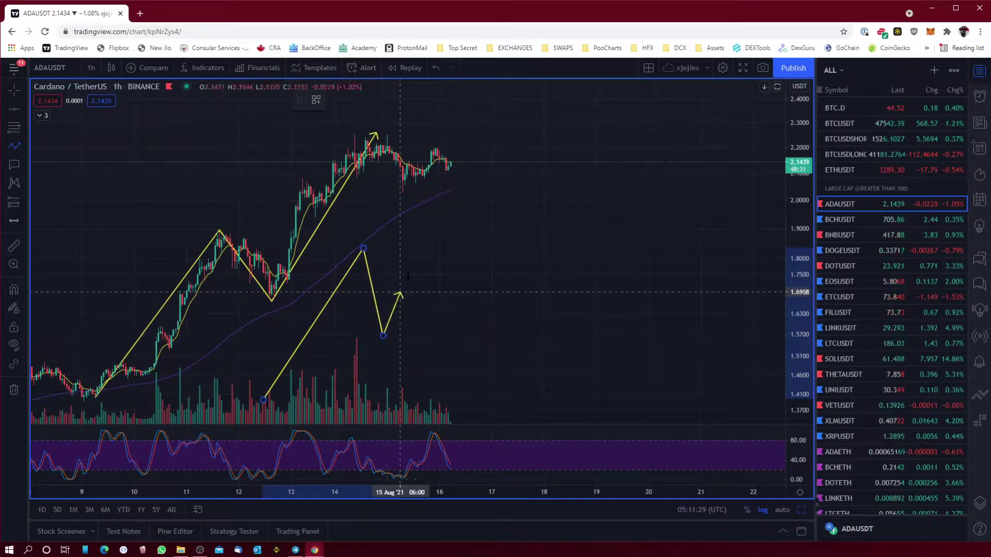
click(444, 267)
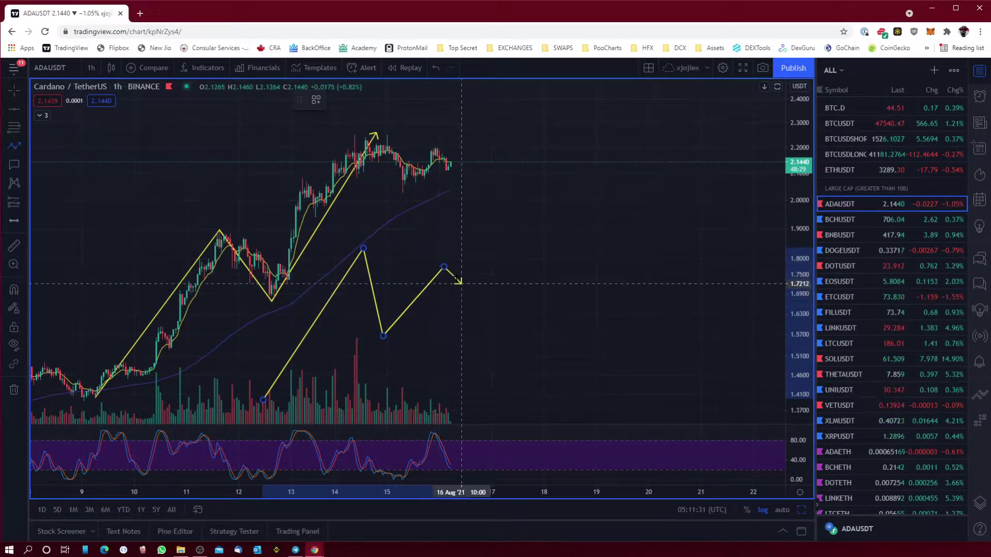
click(445, 268)
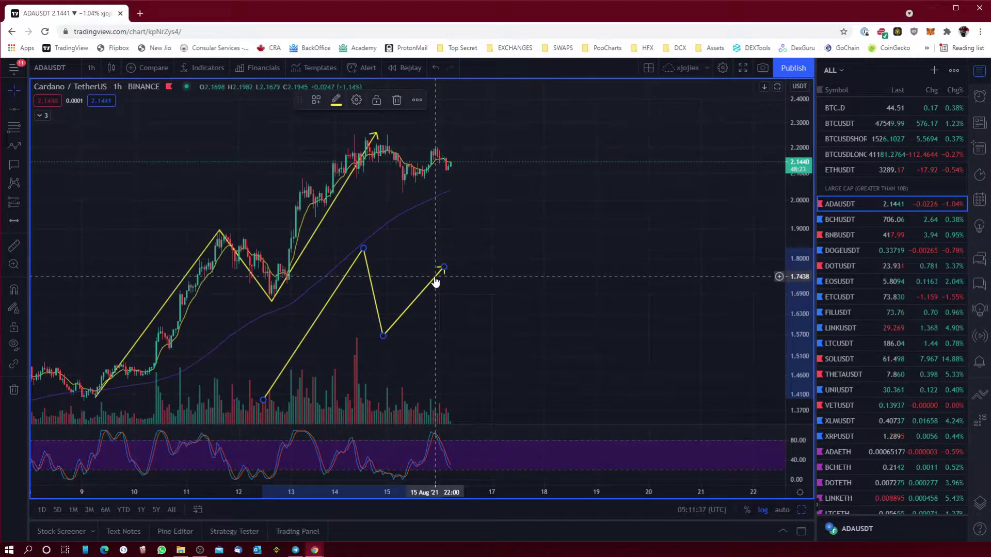
click(397, 100)
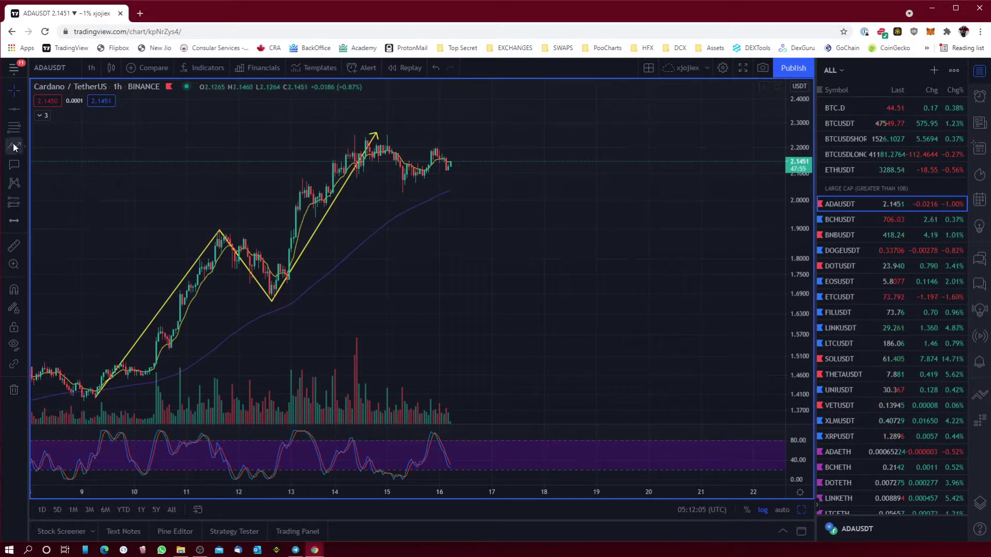
Step: Draw a Fibonacci retracement from the 12 August low at about 1.67 up to the swing high at about 2.25
click(14, 129)
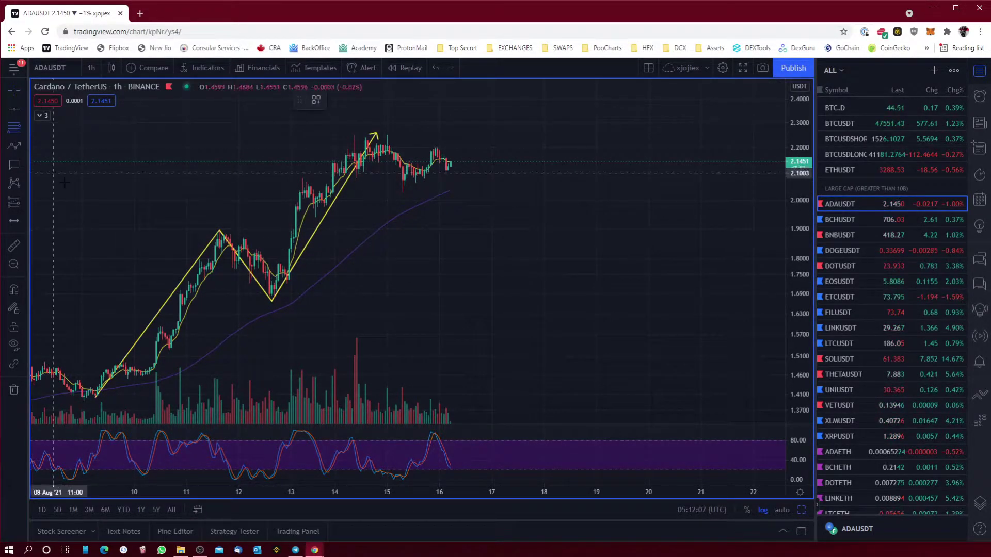
click(278, 300)
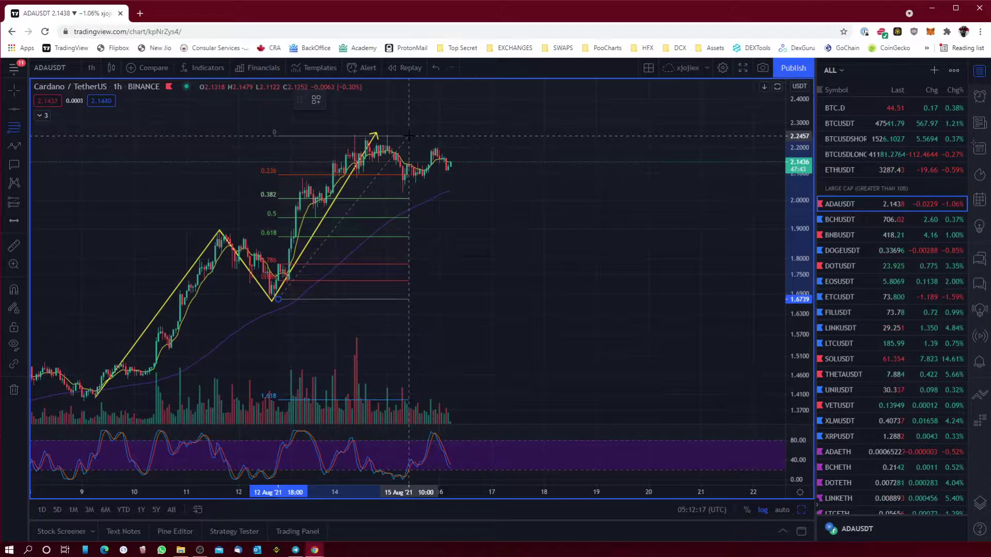
click(420, 134)
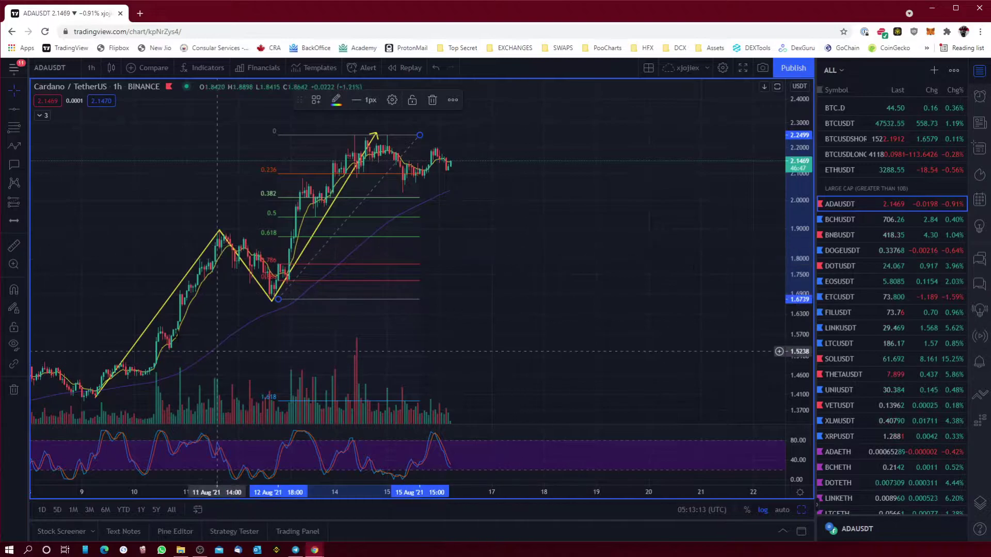
Step: Draw a Fibonacci retracement over the first upswing, from about 1.40 on 9 August to the 11 August peak, and delete it
click(14, 126)
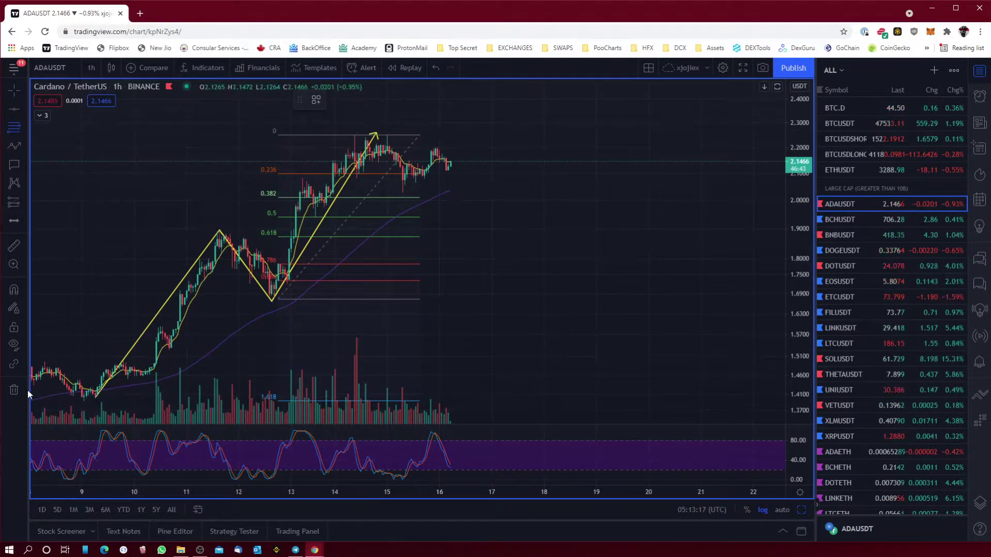
click(104, 398)
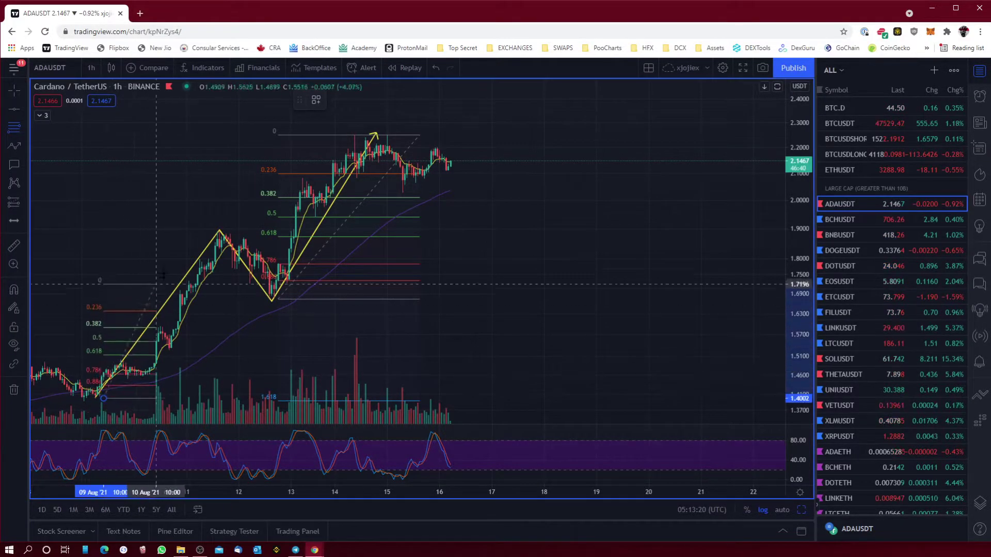
click(210, 230)
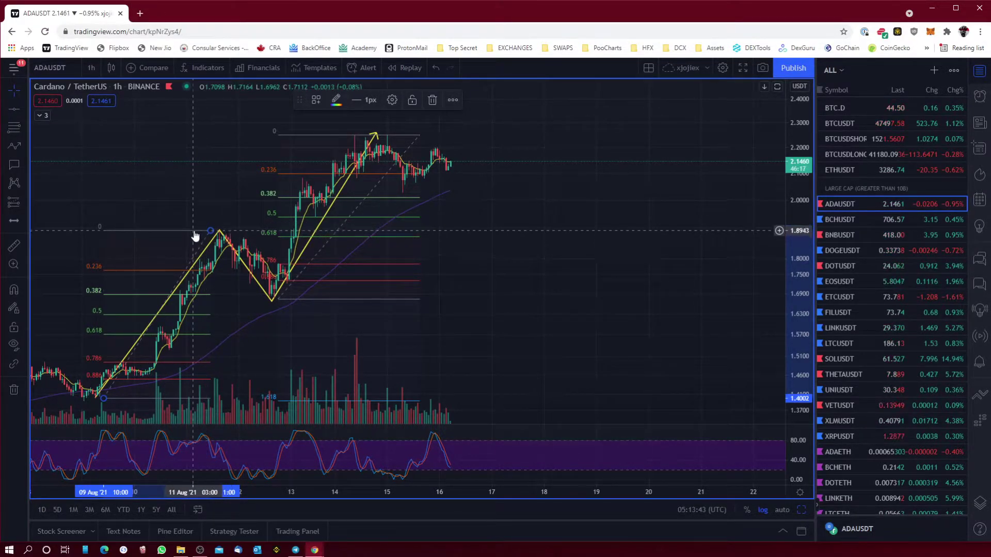
key(Delete)
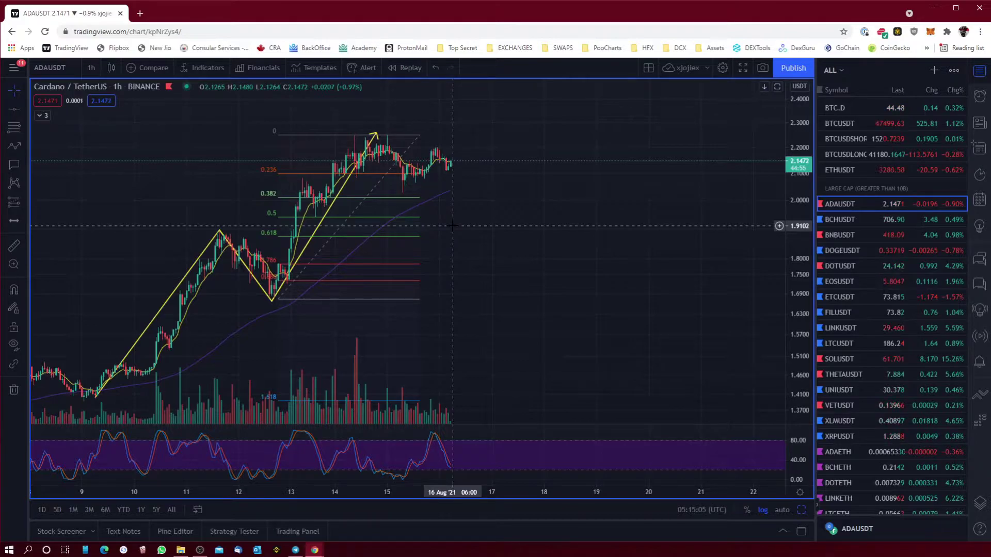
Step: Enable the Reverse option in the style settings of the remaining Fibonacci retracement and apply it
drag(491, 196, 402, 238)
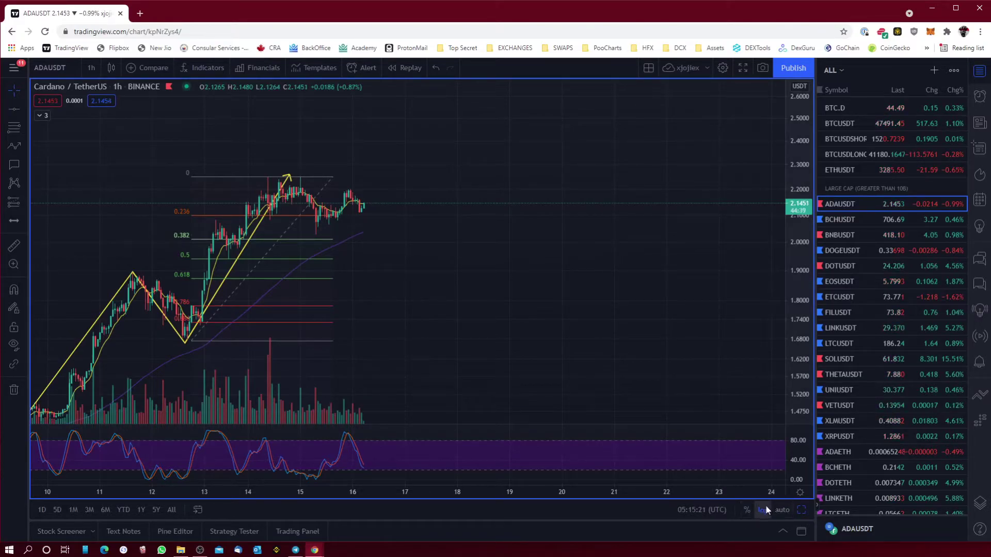
click(318, 181)
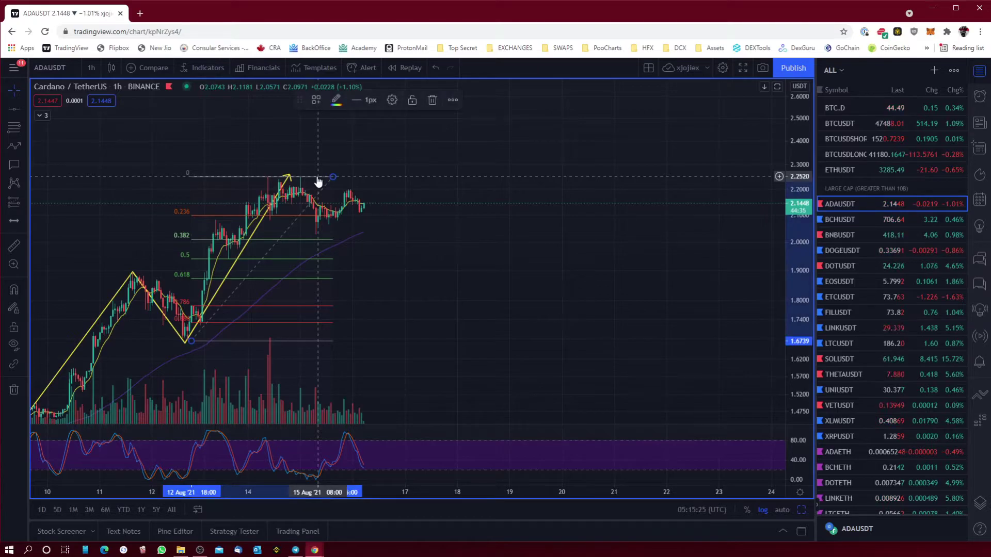
click(392, 100)
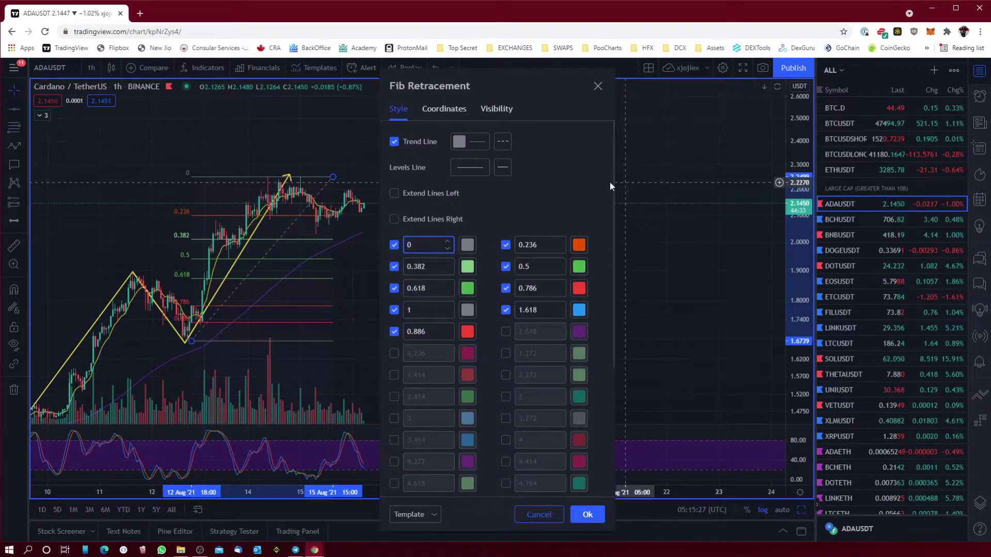
scroll(594, 201, down, 4)
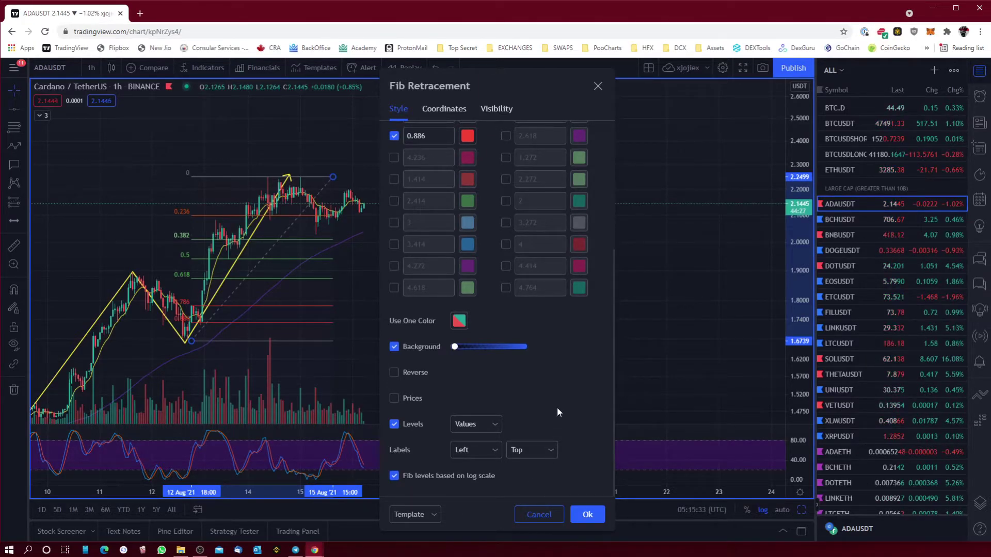
scroll(554, 401, up, 3)
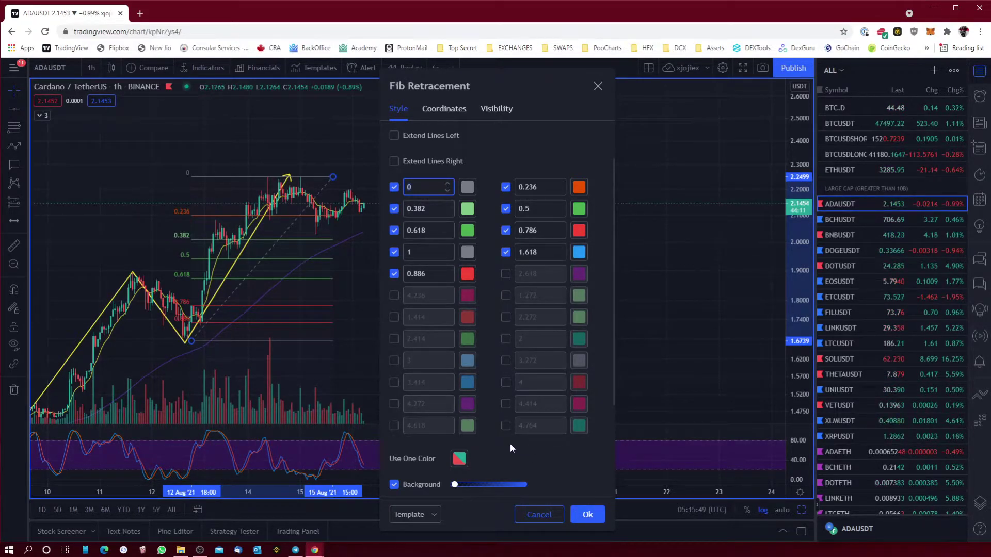
scroll(510, 443, down, 4)
scroll(530, 427, down, 1)
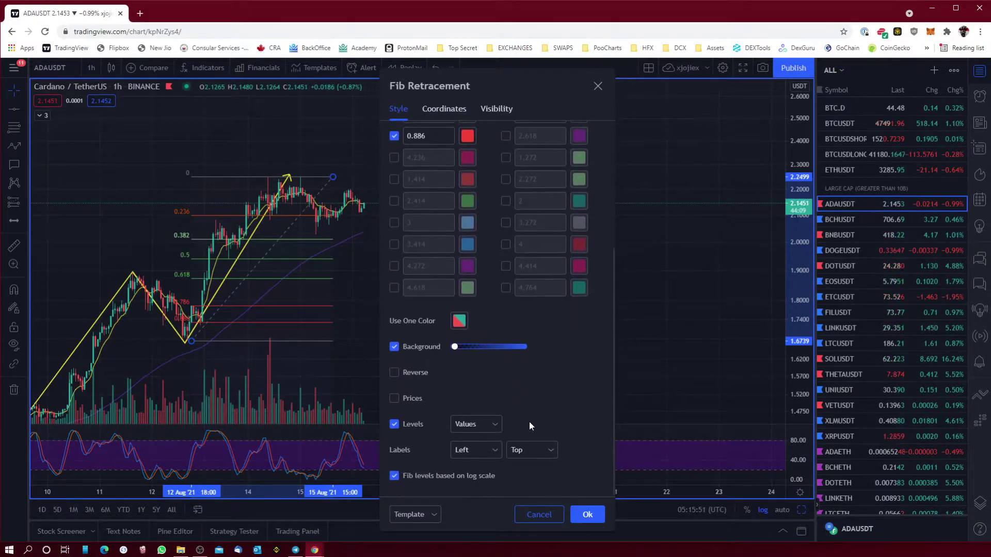
click(394, 373)
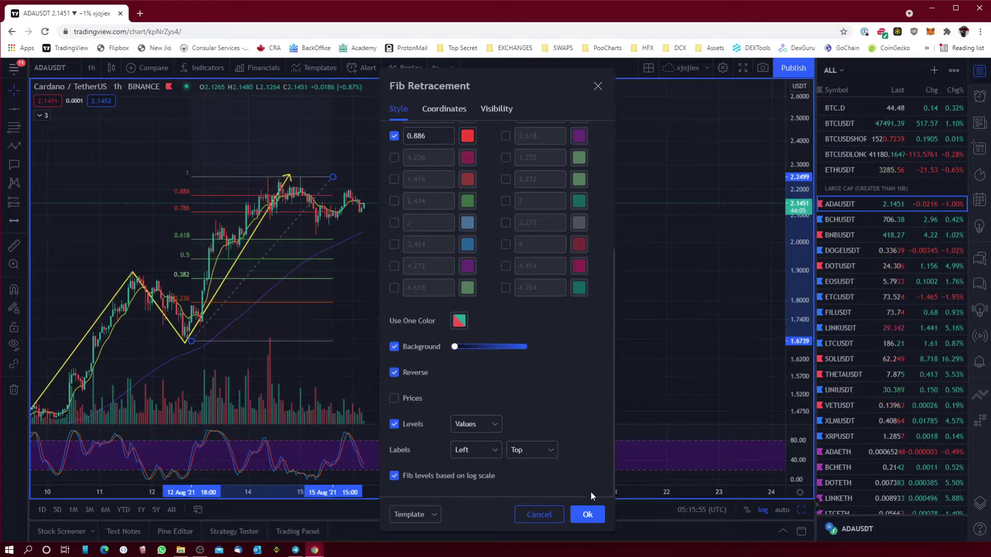
click(587, 514)
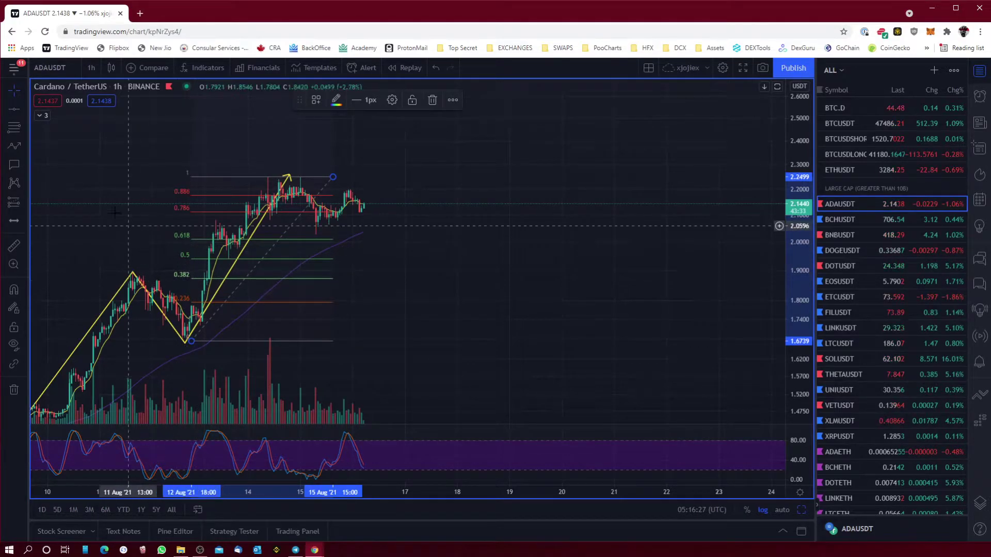
Step: Draw a second Fibonacci retracement in the empty area after the candles, from about 2.25 on 18 August down to about 1.67 on 19 August
click(14, 128)
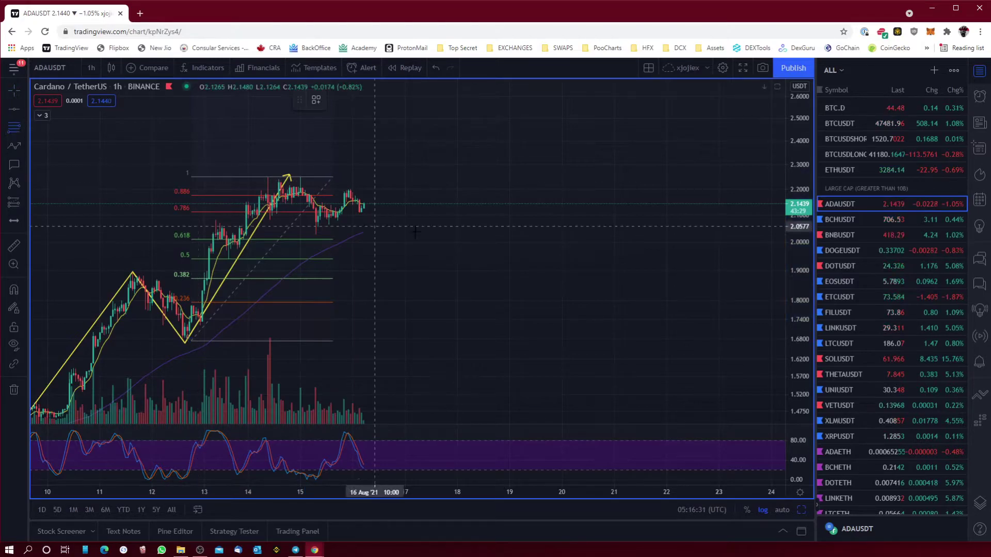
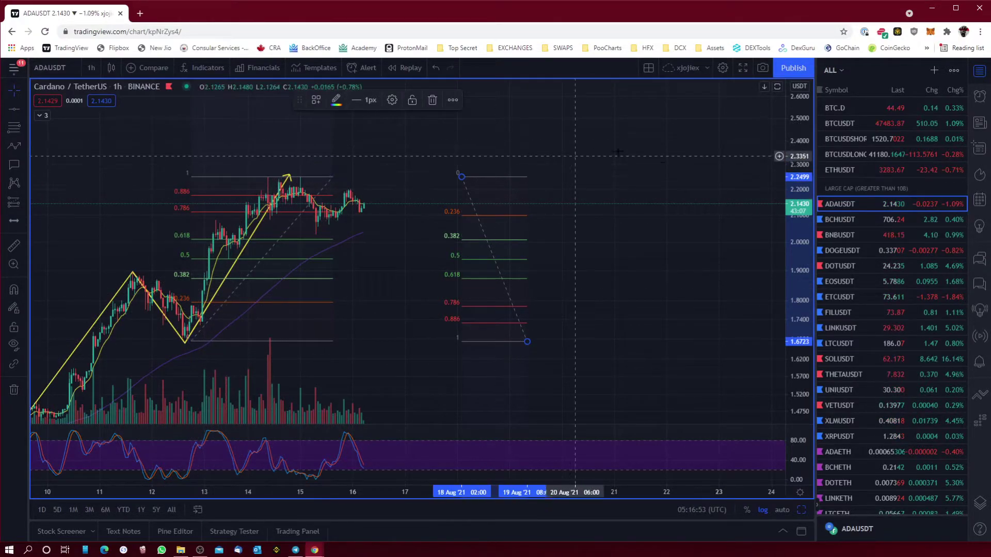
Step: Place a horizontal line at about 2.0086, on the 0.618 level of the reversed retracement and the 0.382 level of the other
drag(671, 181, 659, 217)
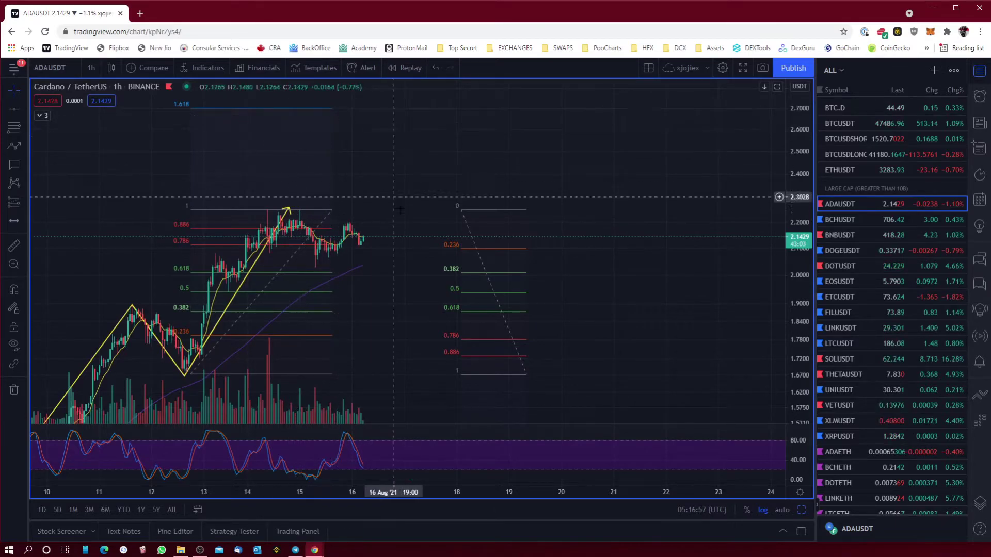
click(16, 109)
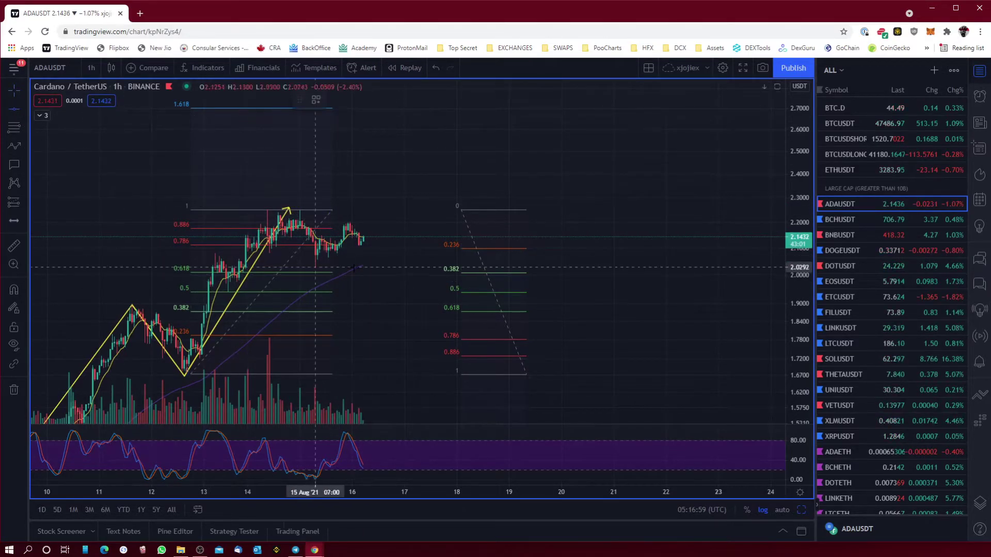
click(408, 272)
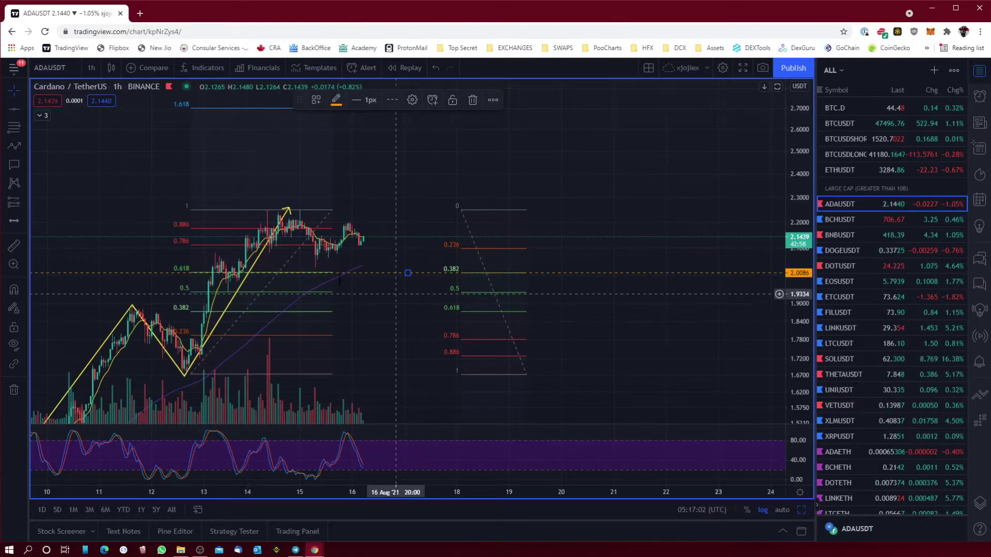
Step: Place horizontal lines at about 1.9406 and 1.8732, on the reversed retracement's 0.5 and 0.382 levels
click(16, 109)
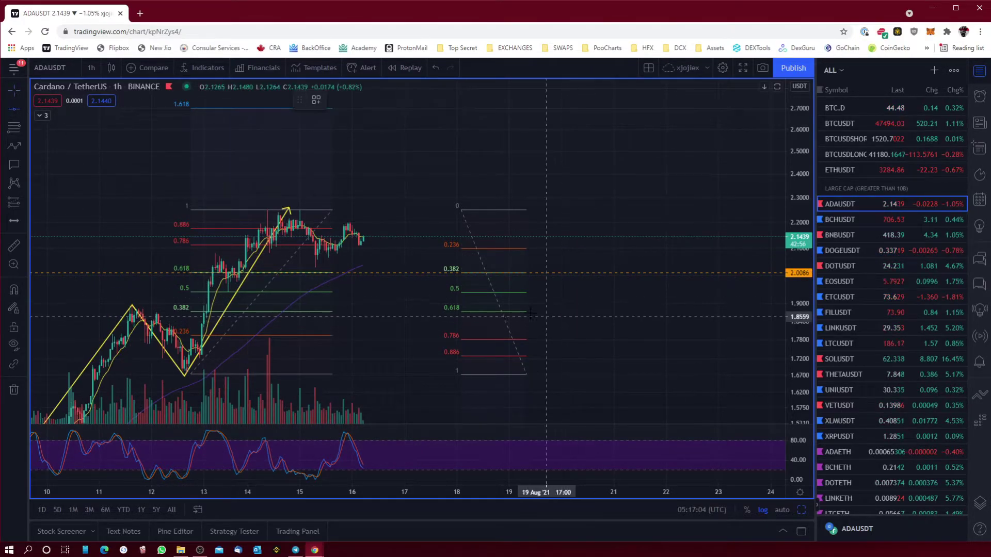
click(506, 292)
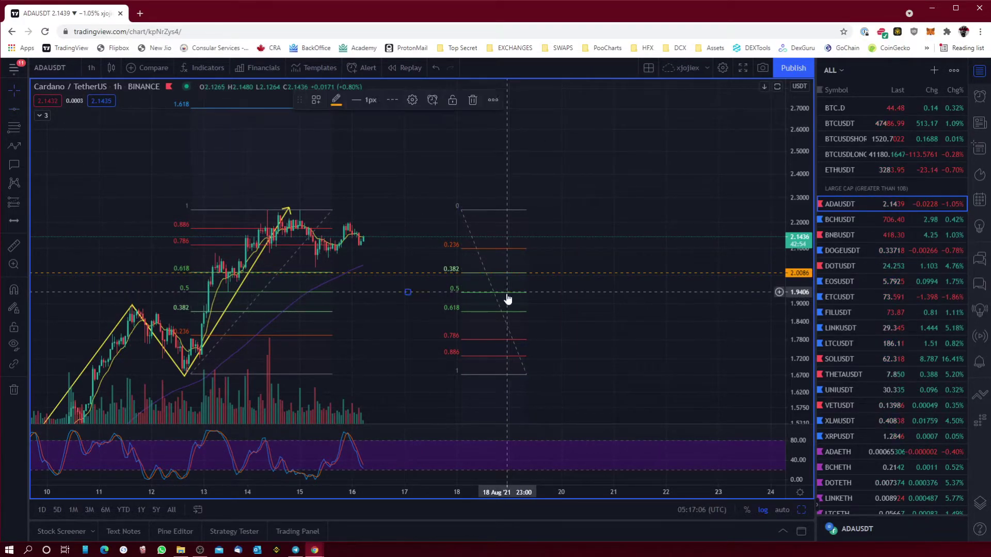
click(16, 110)
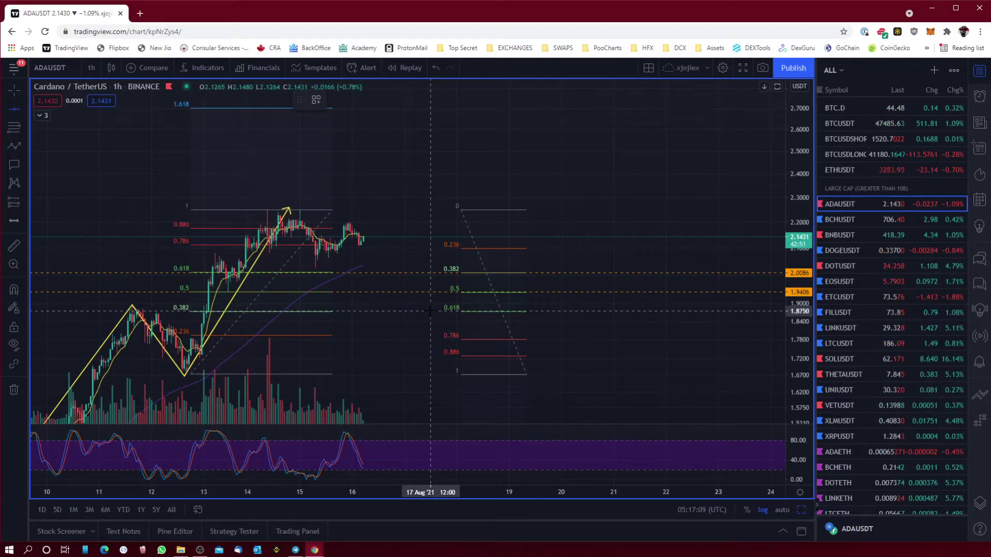
click(408, 312)
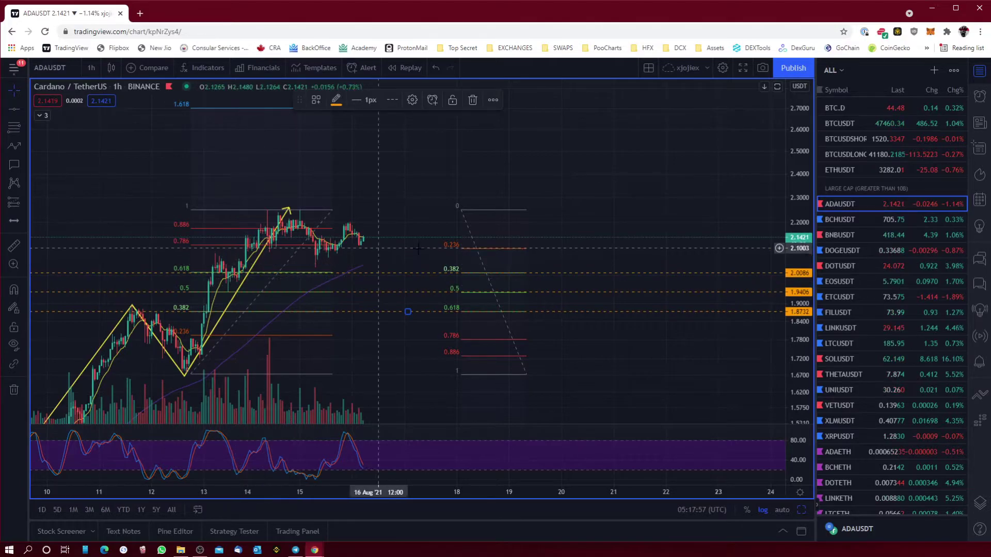
Step: Delete the second Fibonacci retracement after the candles and the three horizontal lines on the 0.618, 0.5 and 0.382 levels
click(523, 216)
key(Delete)
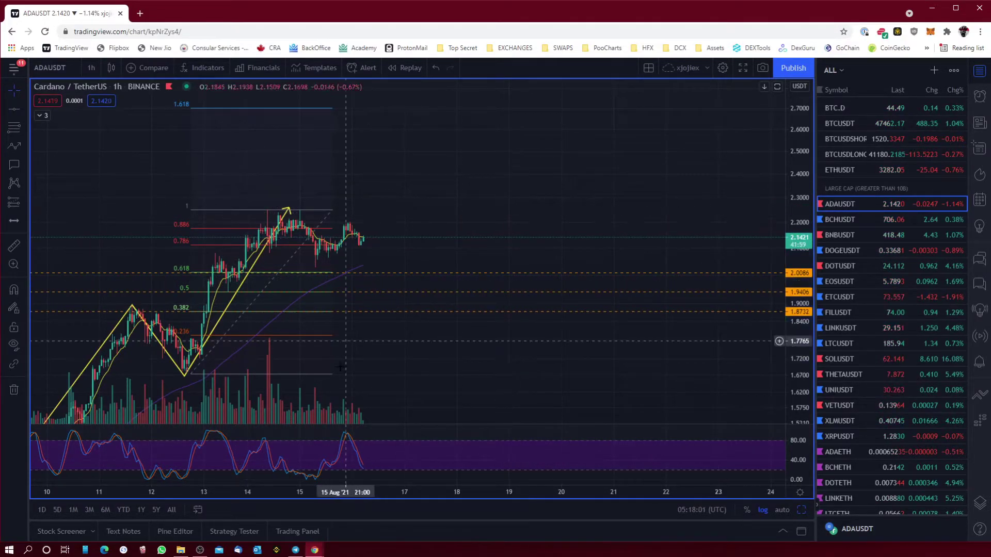
click(397, 273)
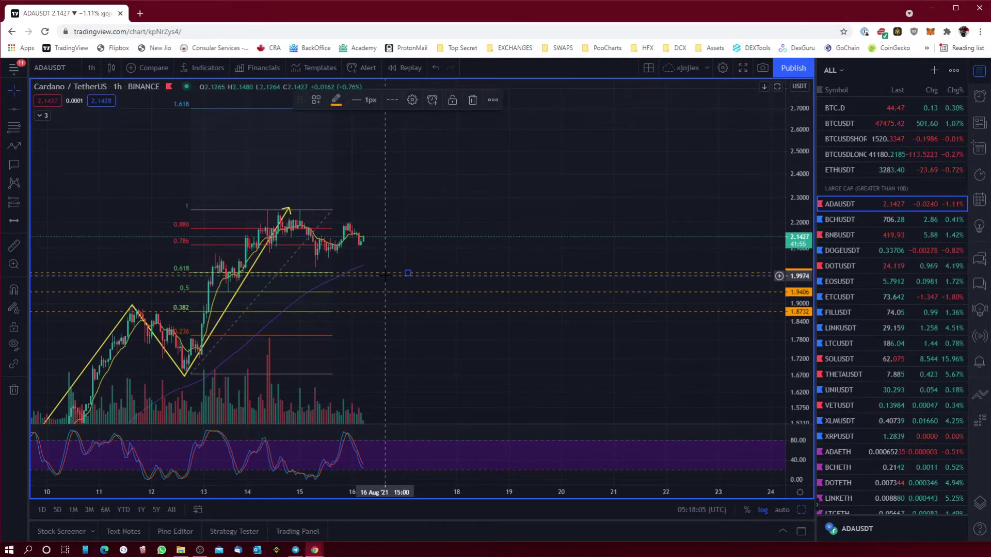
key(Delete)
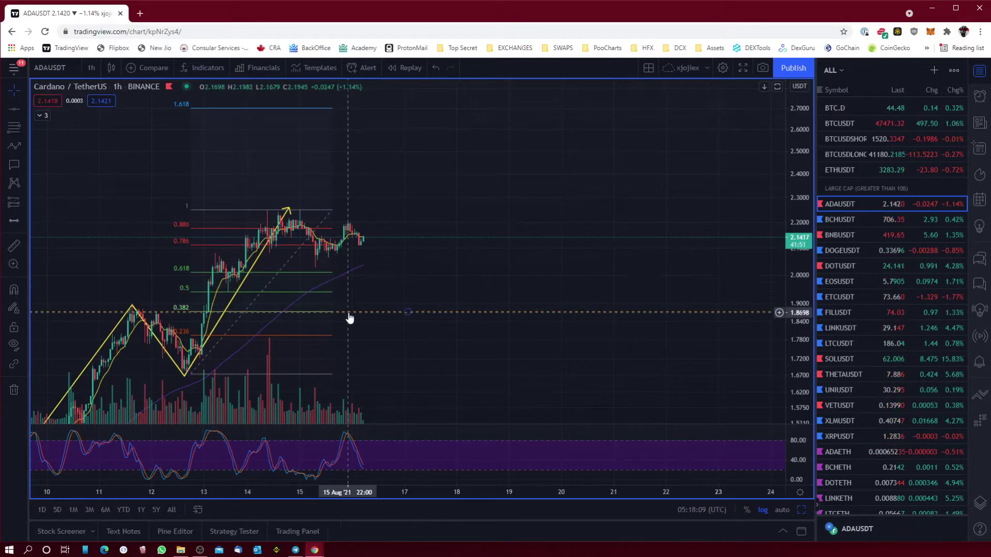
click(350, 318)
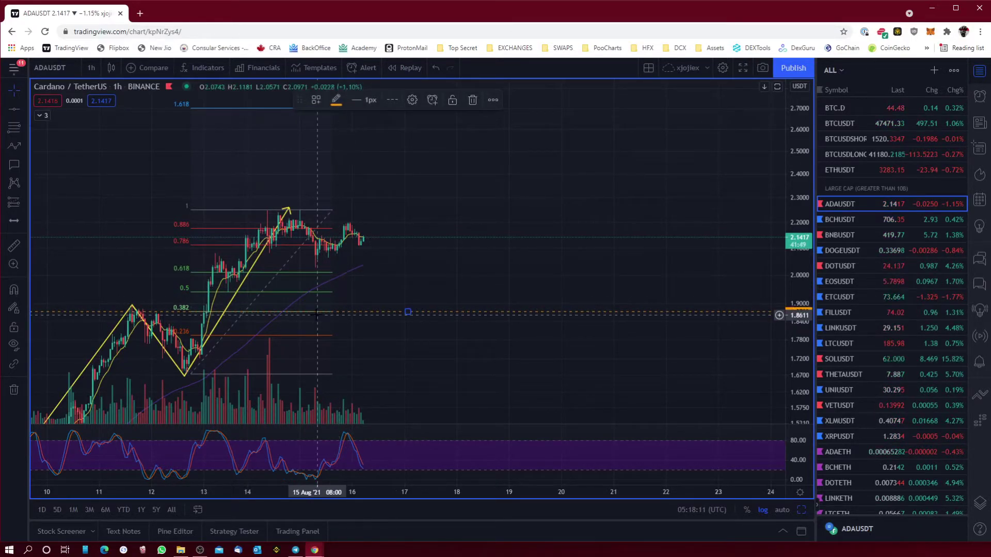
key(Delete)
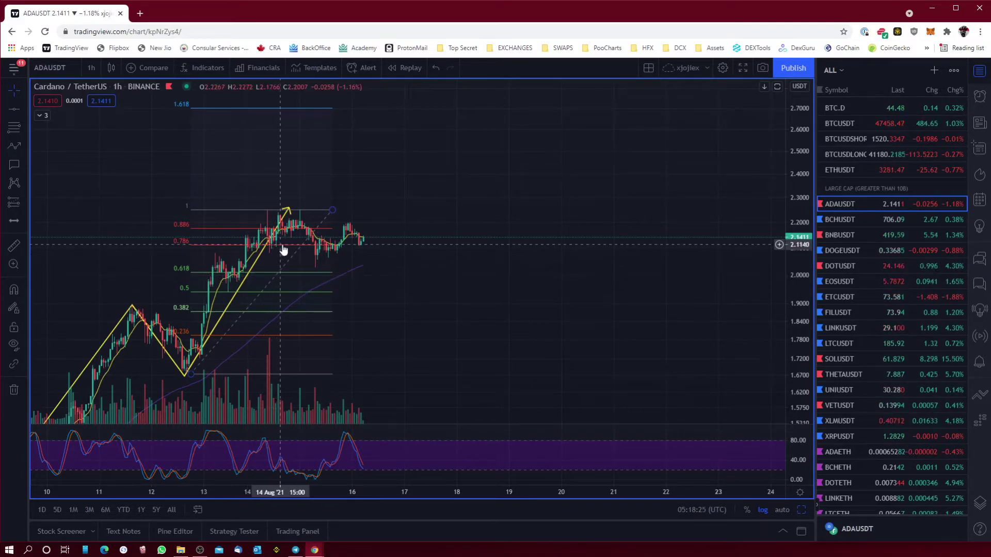
Step: Place horizontal lines at about 2.1758 and 2.1120, on the retracement's 0.886 and 0.786 levels
click(304, 212)
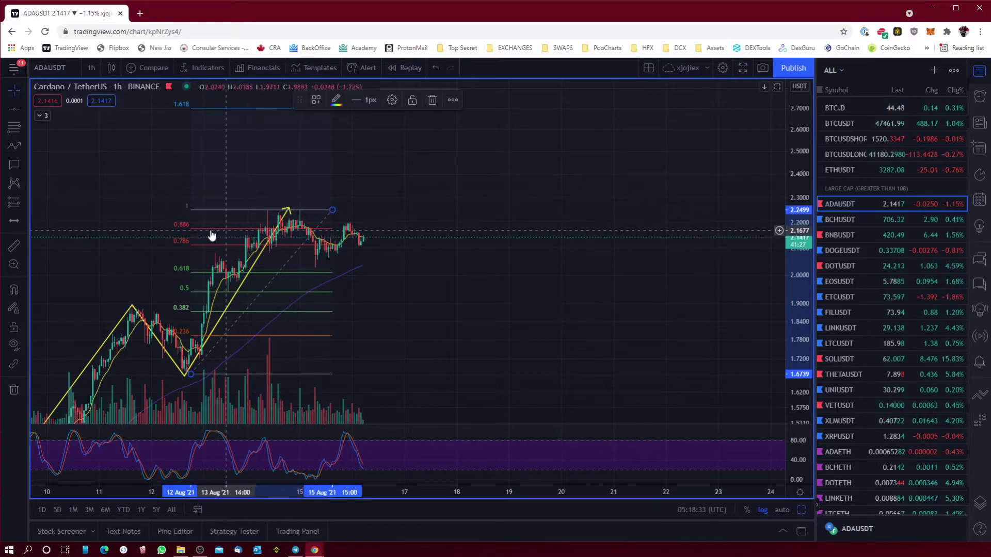
click(14, 110)
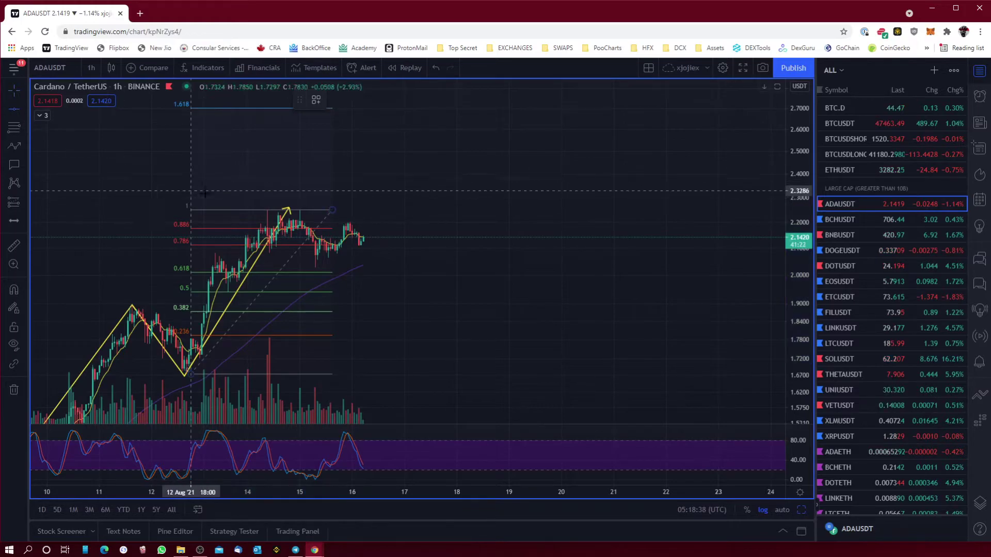
click(213, 227)
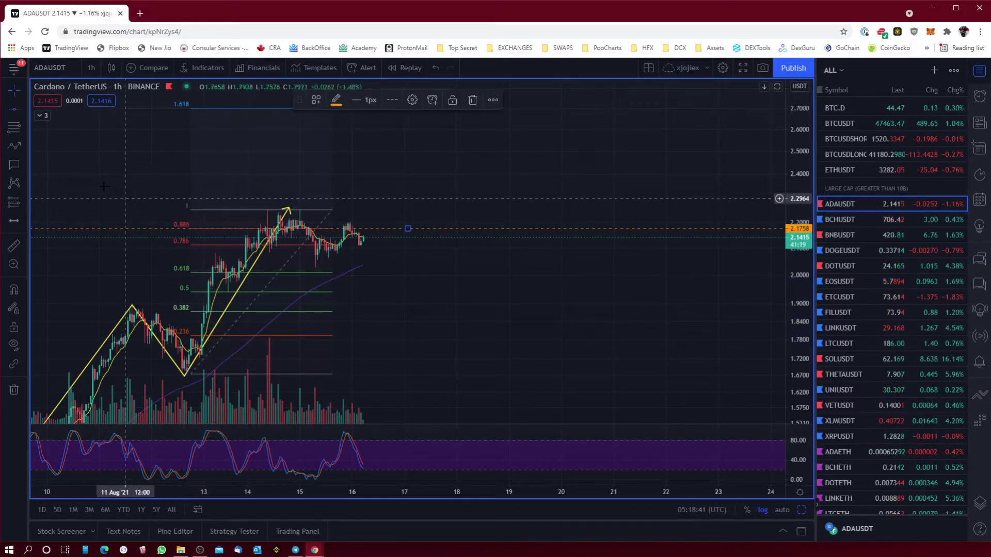
click(14, 111)
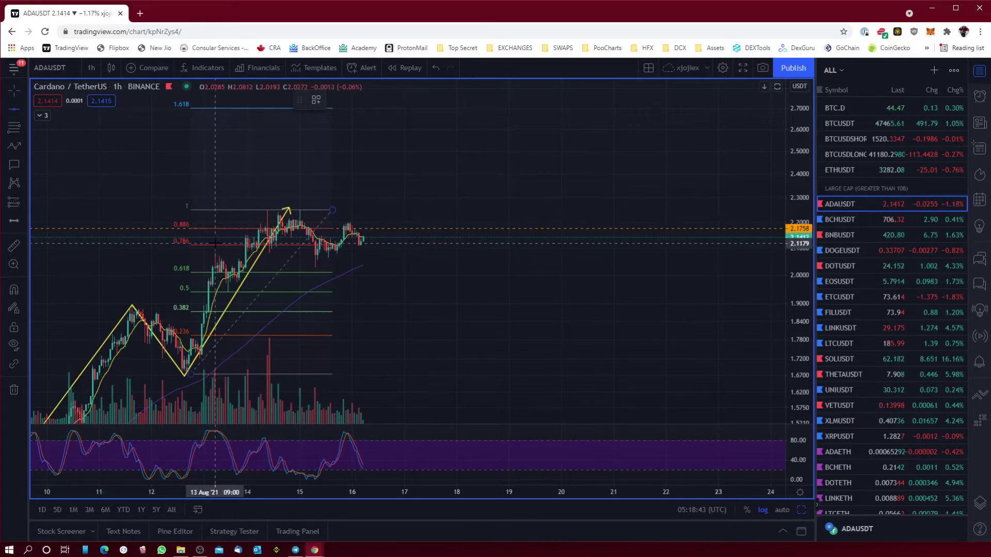
click(216, 245)
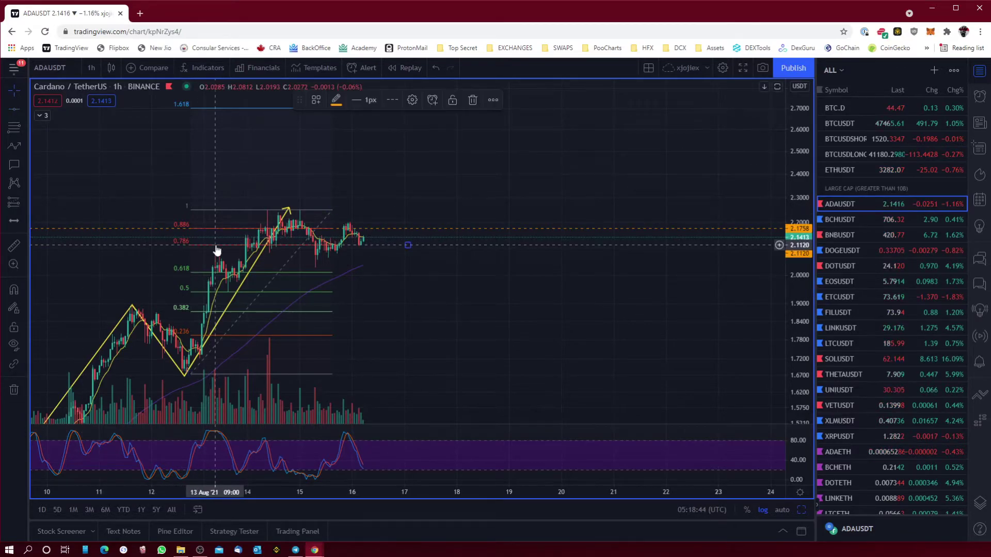
Step: Apply the CZT template to the two horizontal lines on the 0.886 and 0.786 levels
right_click(468, 235)
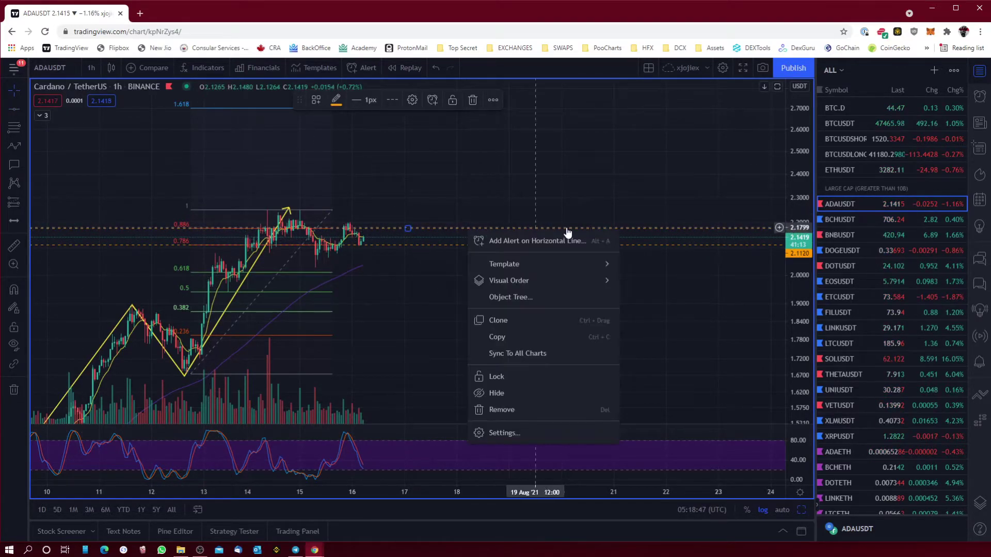
mouse_move(566, 268)
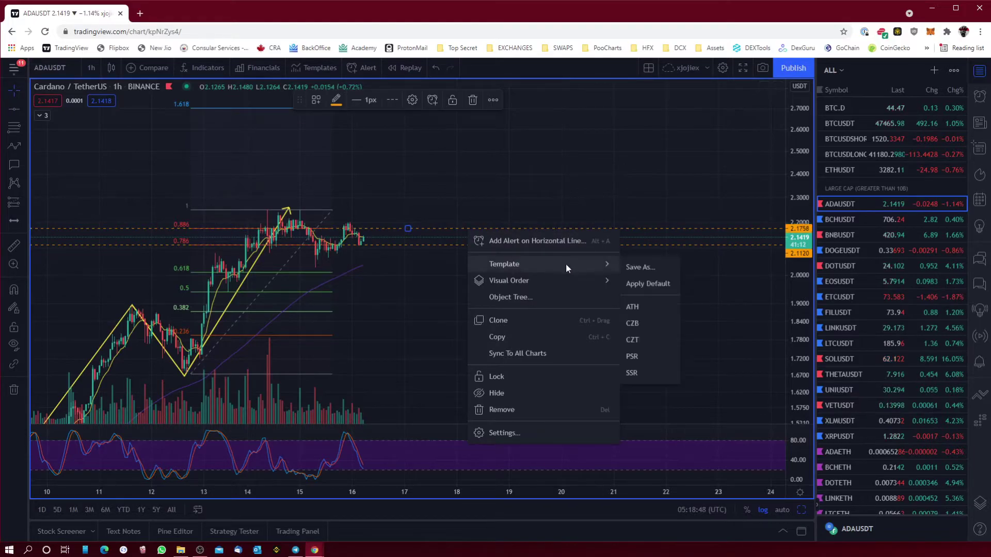
click(638, 338)
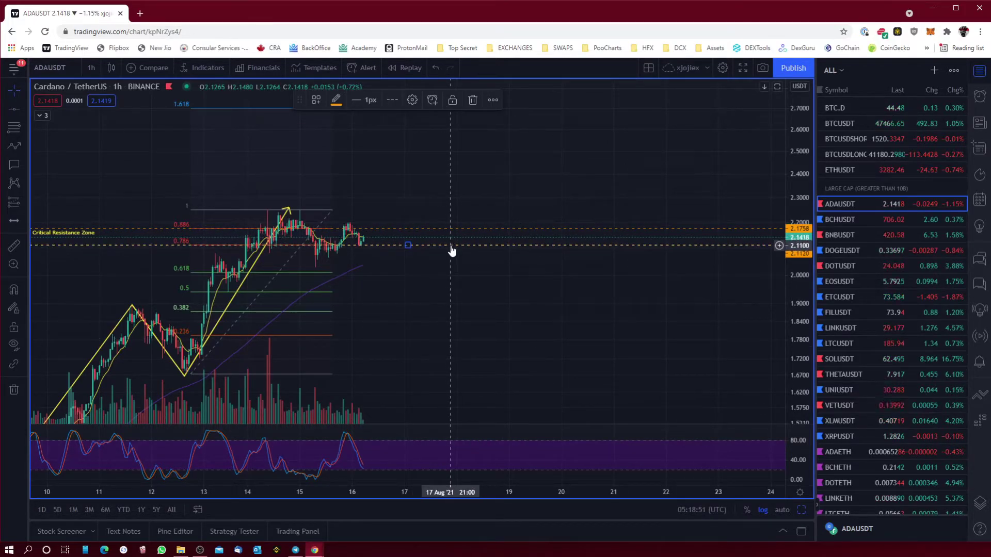
right_click(452, 247)
mouse_move(578, 301)
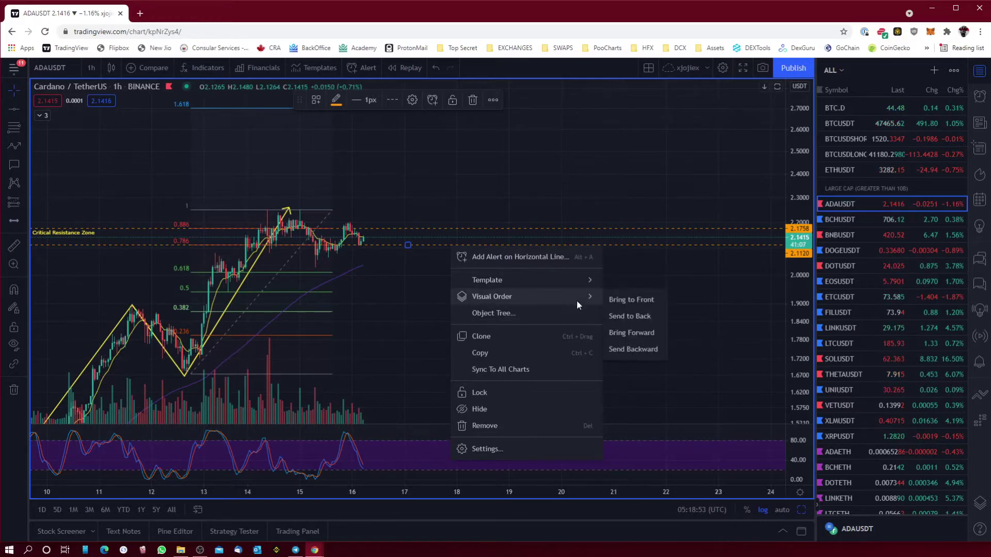
mouse_move(572, 277)
click(619, 353)
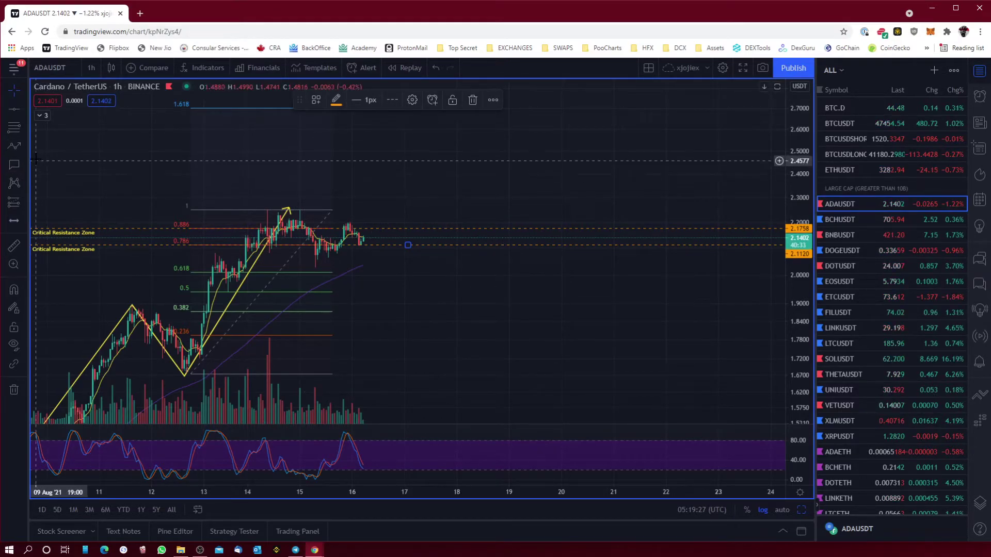
Step: Draw a rectangle between the 0.618 and 0.5 levels, from 14 to 16 August at about 2.01 to 1.94, and apply the BZ template
click(25, 148)
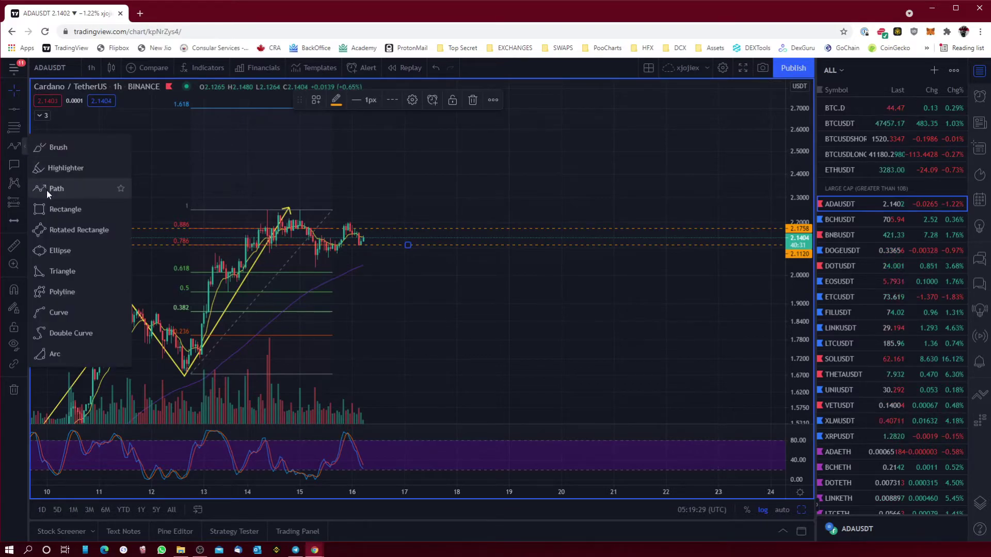
click(56, 206)
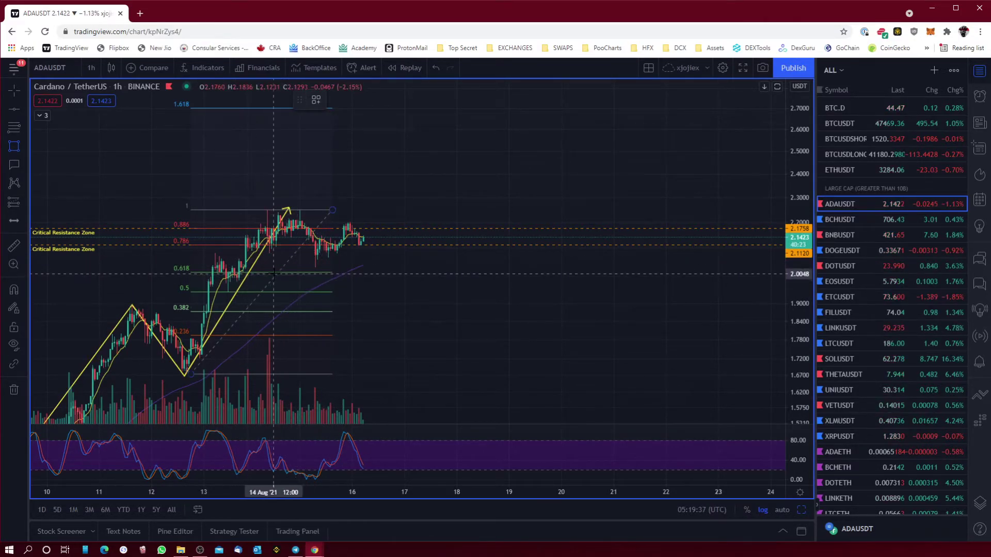
mouse_move(277, 272)
mouse_down()
mouse_move(289, 290)
mouse_move(374, 291)
mouse_up()
right_click(340, 285)
mouse_move(375, 296)
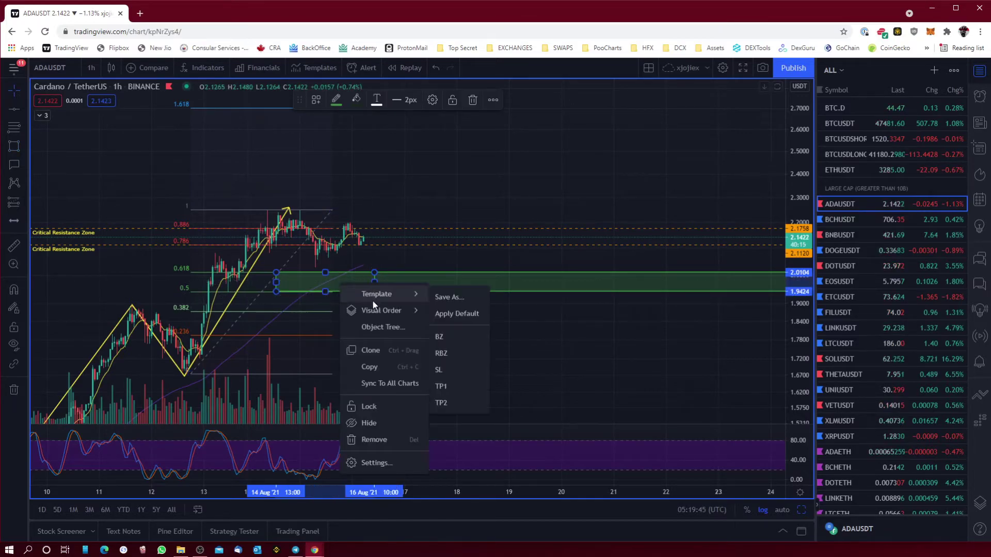
click(438, 337)
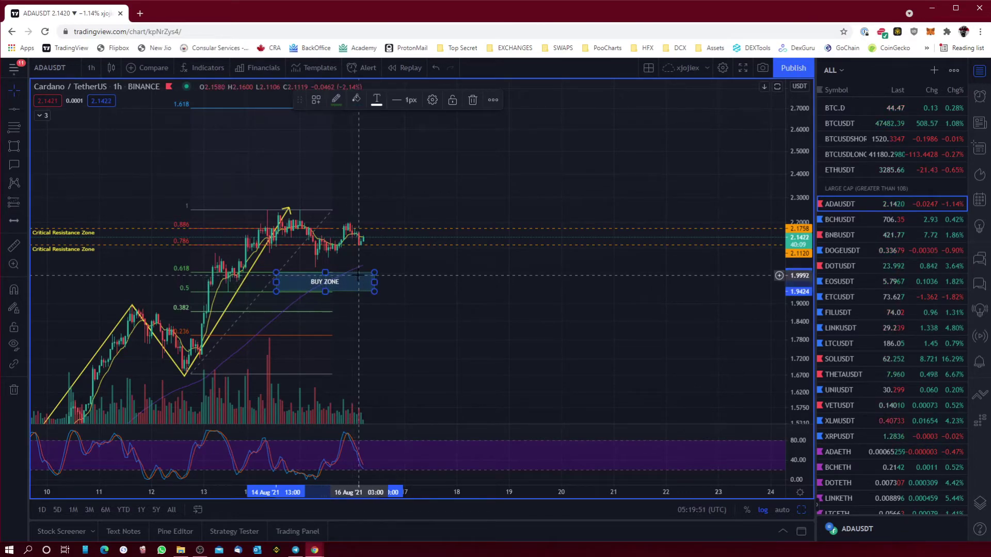
Step: Move the BUY ZONE rectangle down between the 0.5 and 0.382 levels, and back up to about 2.00 to 1.94
drag(360, 281, 354, 298)
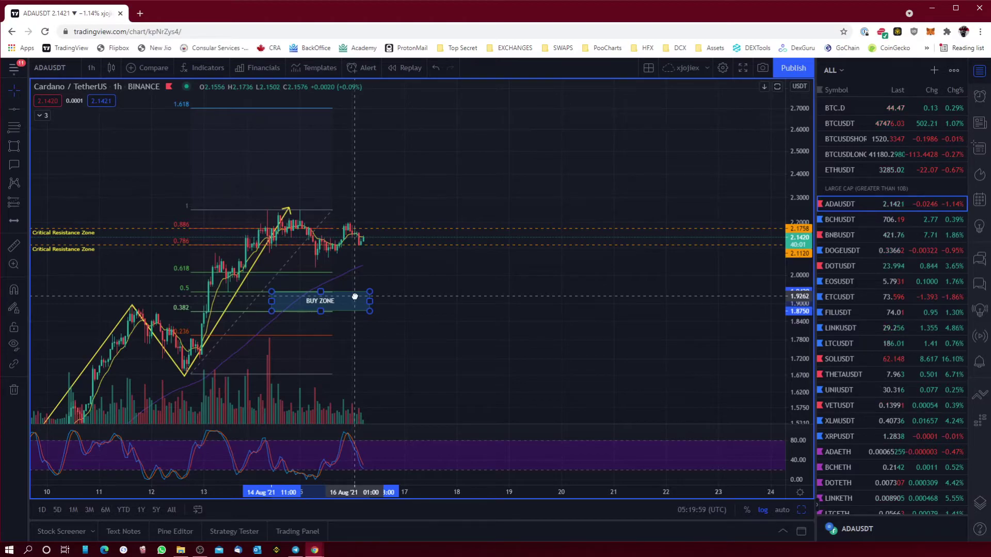
drag(355, 298, 353, 284)
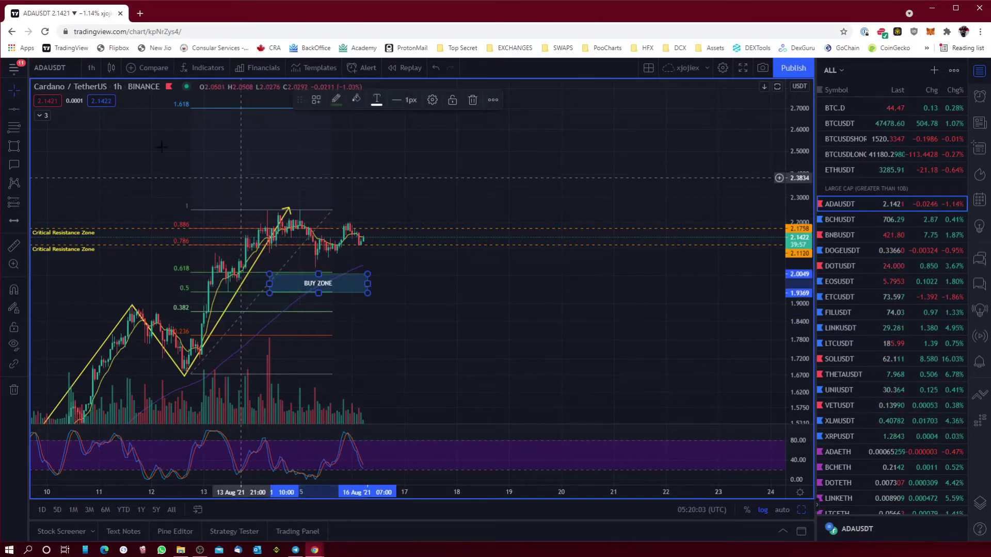
Step: Draw a rectangle just below the 1.618 level, from 15 to 20 August at about 2.68 to 2.60, and apply the TP1 template
click(14, 147)
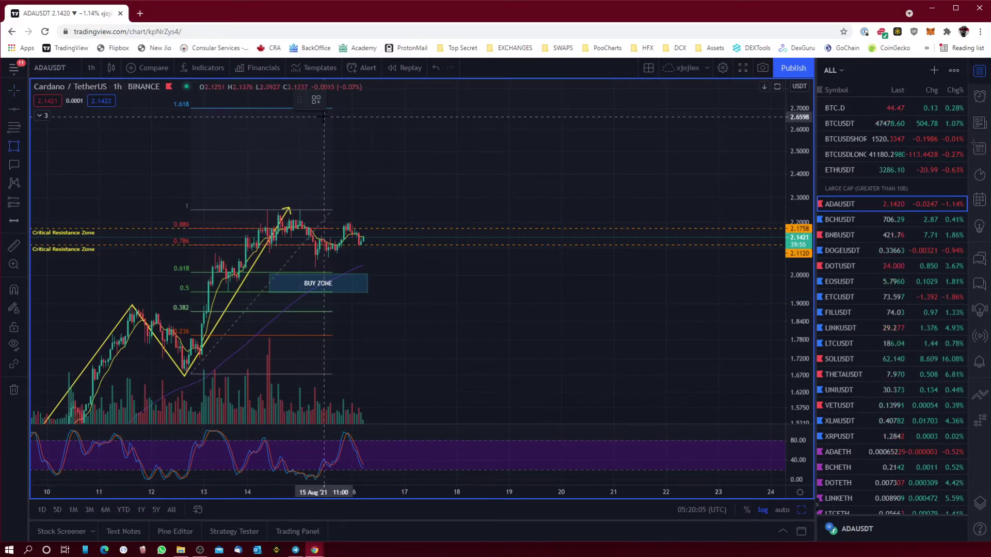
drag(328, 124, 602, 130)
right_click(548, 117)
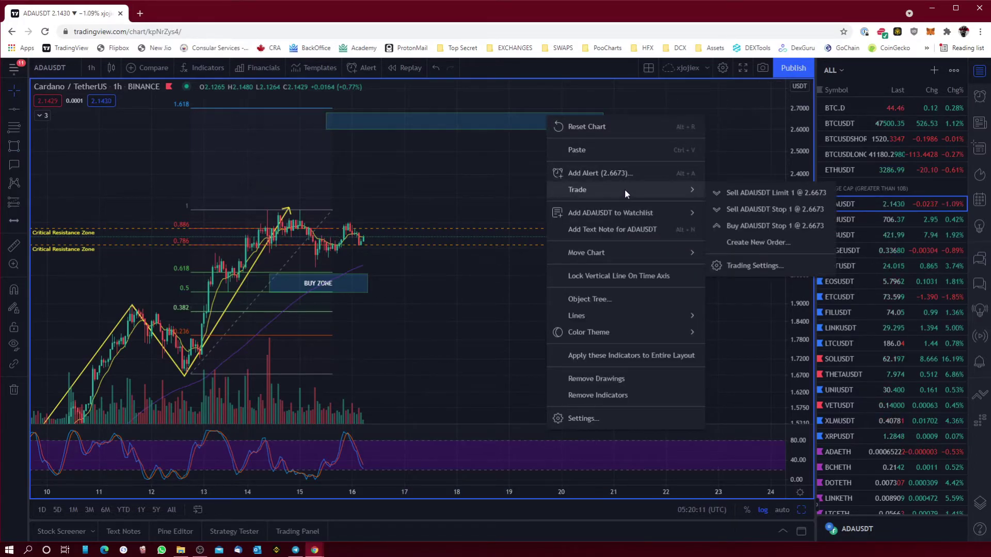
click(446, 119)
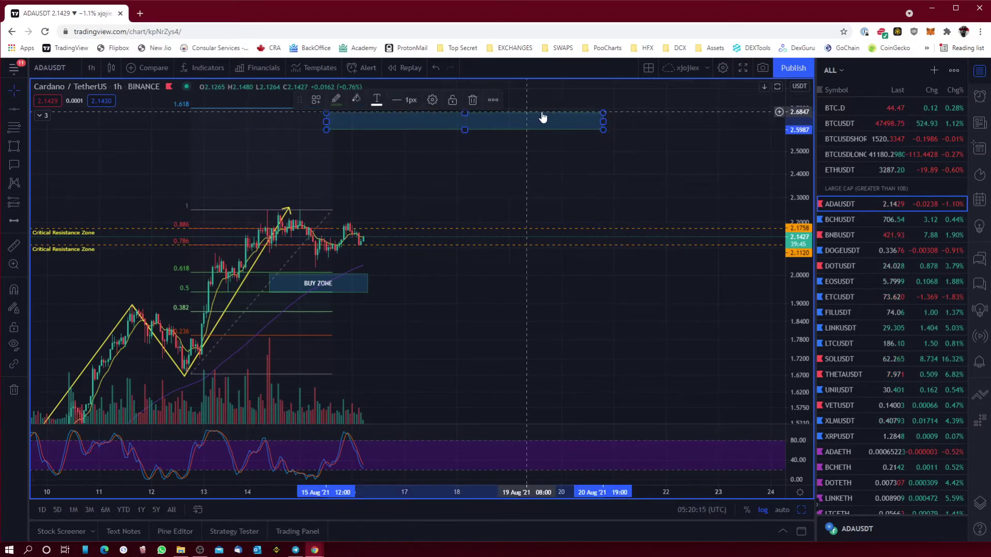
right_click(603, 122)
mouse_move(638, 133)
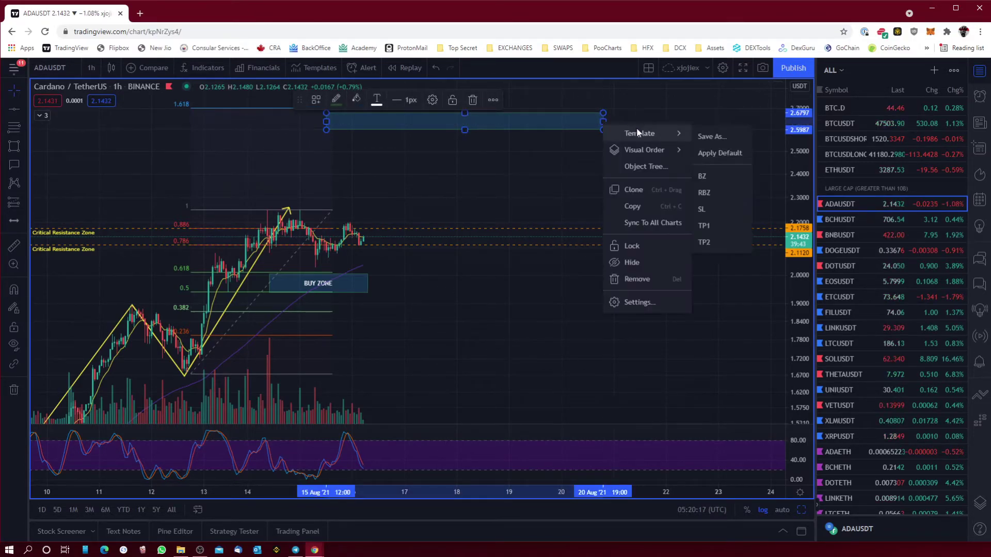
click(704, 226)
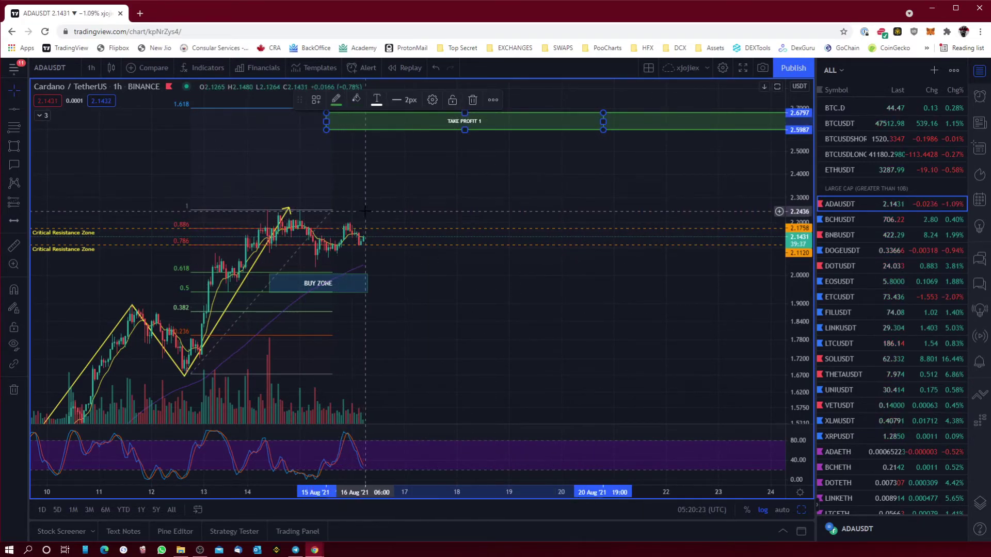
Step: Place a horizontal line at about 2.2499 on the retracement's 1 level and apply the ATH template to it
click(15, 109)
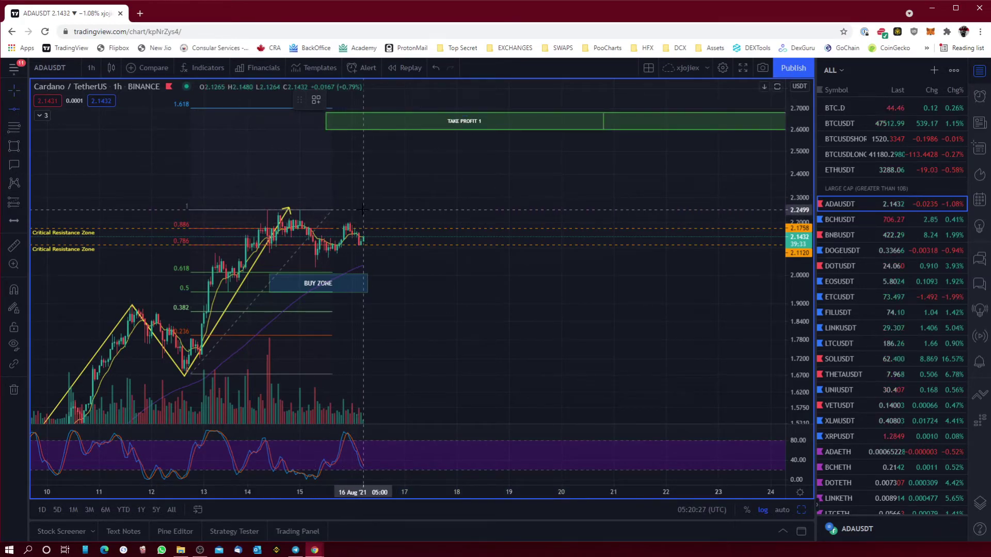
click(408, 211)
right_click(422, 211)
mouse_move(546, 247)
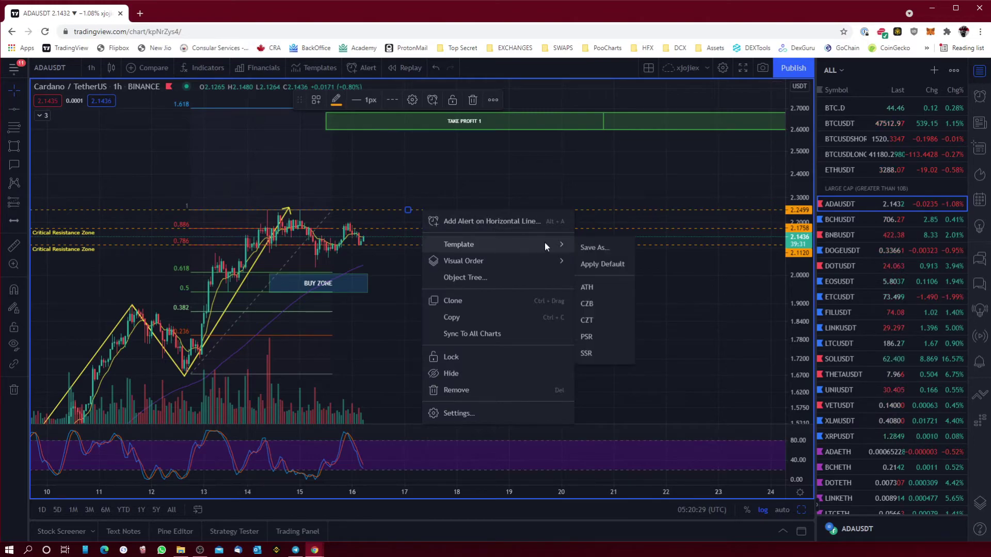
click(595, 283)
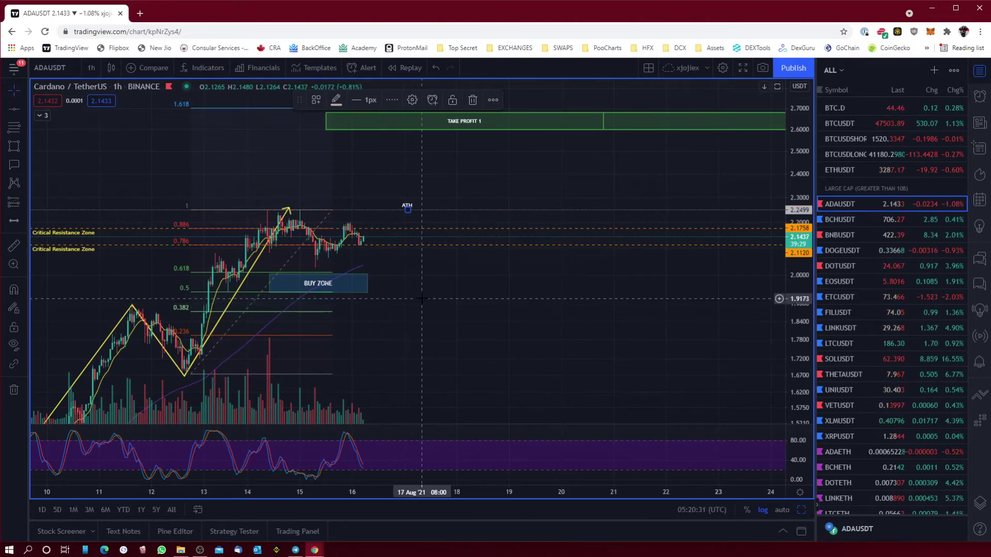
Step: Move the BUY ZONE rectangle up above the 0.618 level, to about 2.0751 to 2.0071
drag(508, 365, 499, 347)
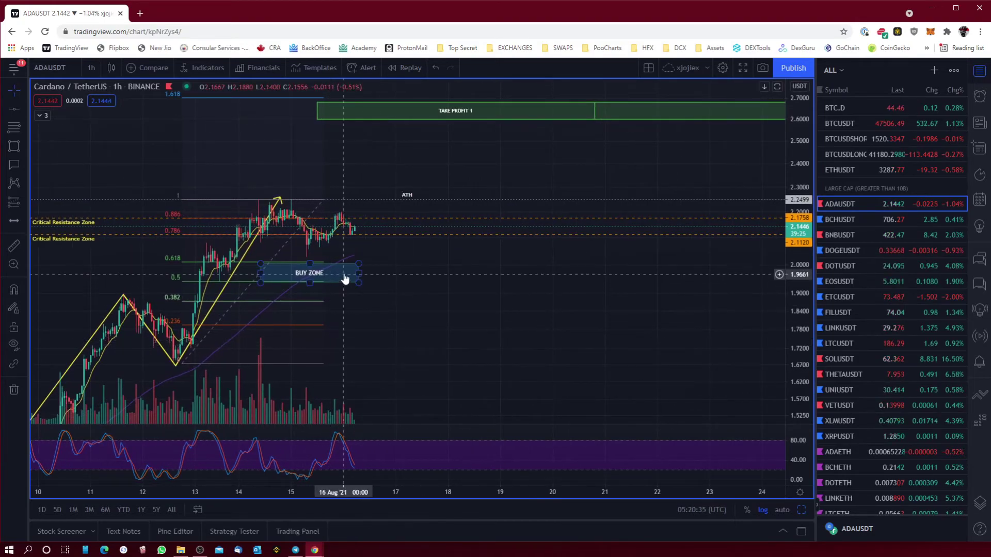
drag(344, 266, 347, 245)
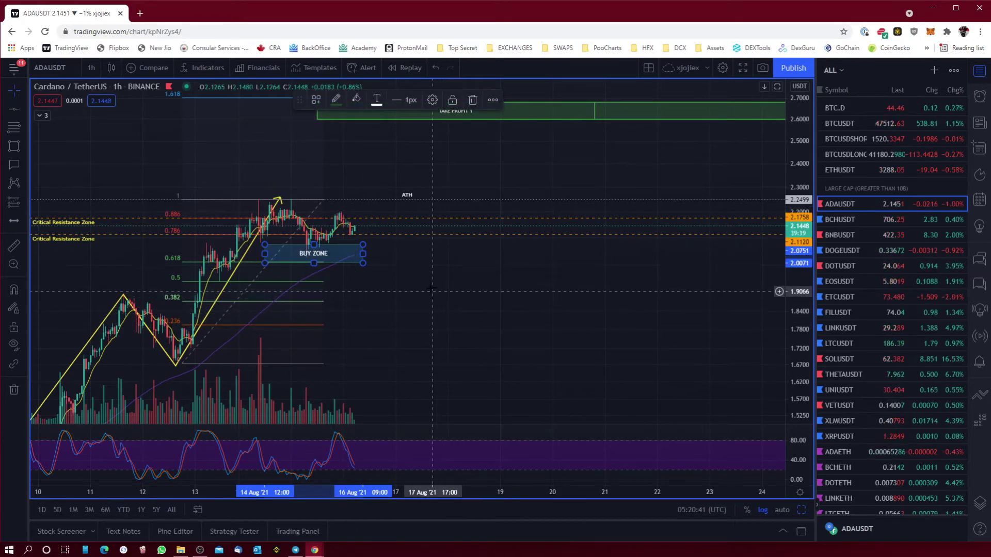
drag(427, 282, 426, 312)
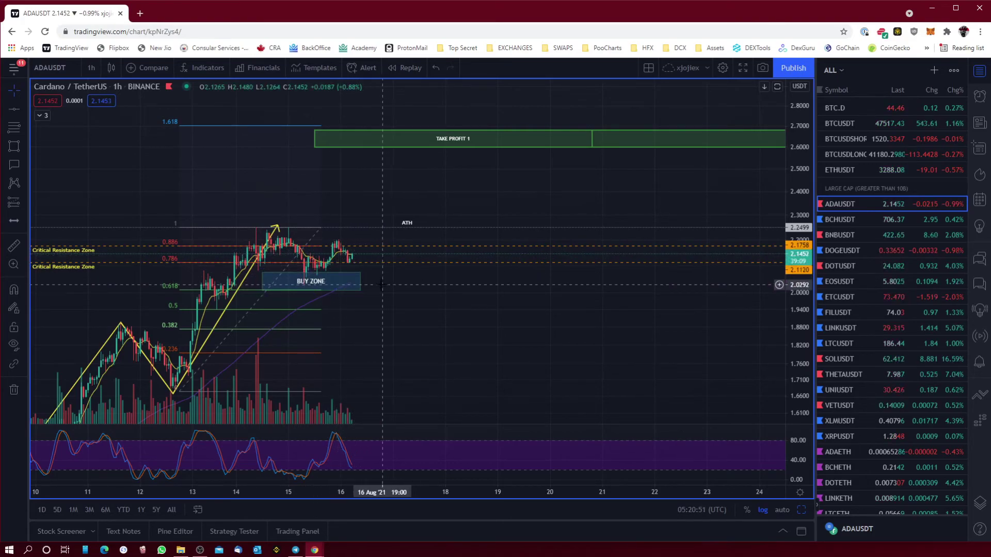
click(335, 278)
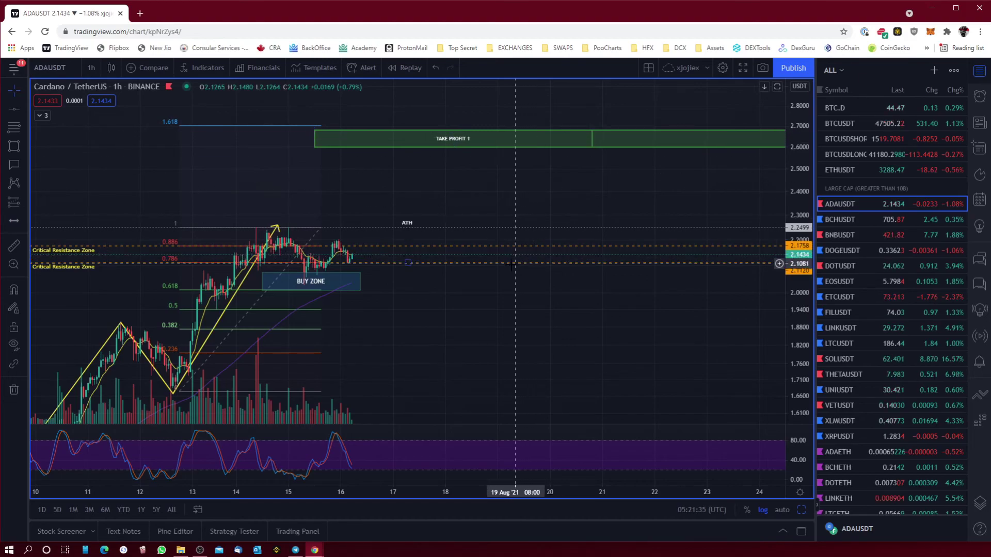
drag(442, 323, 499, 299)
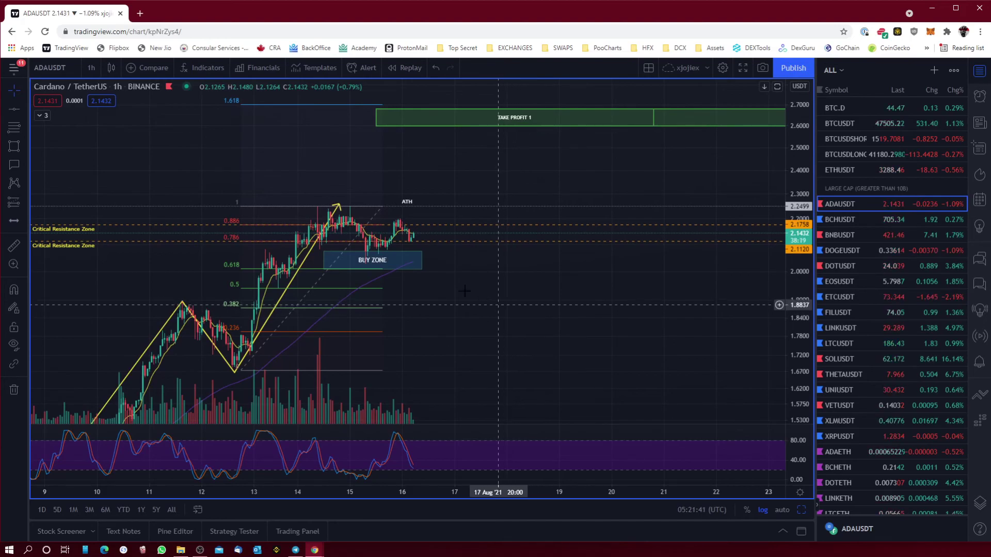
click(413, 252)
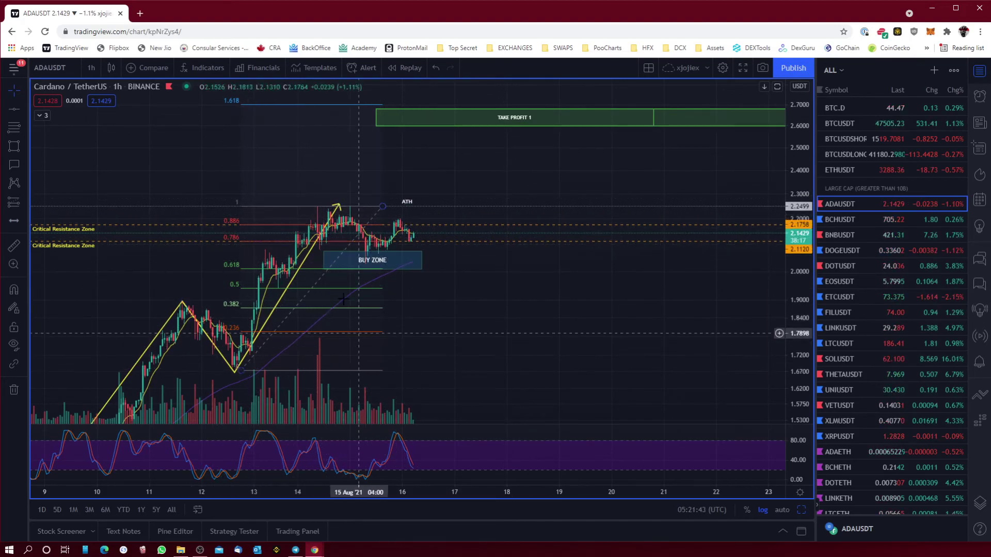
click(257, 355)
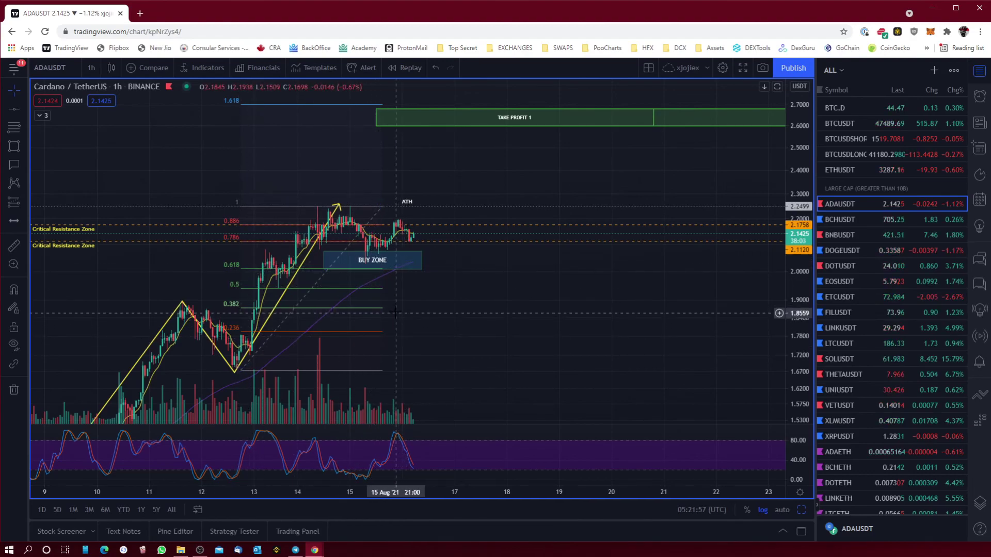
mouse_move(489, 309)
mouse_down()
mouse_move(465, 317)
mouse_move(474, 318)
mouse_up()
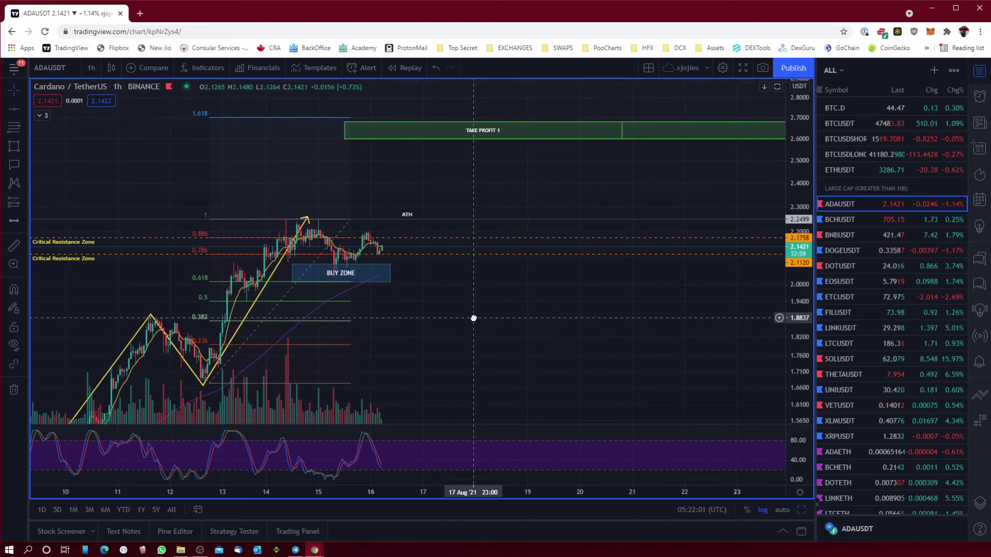